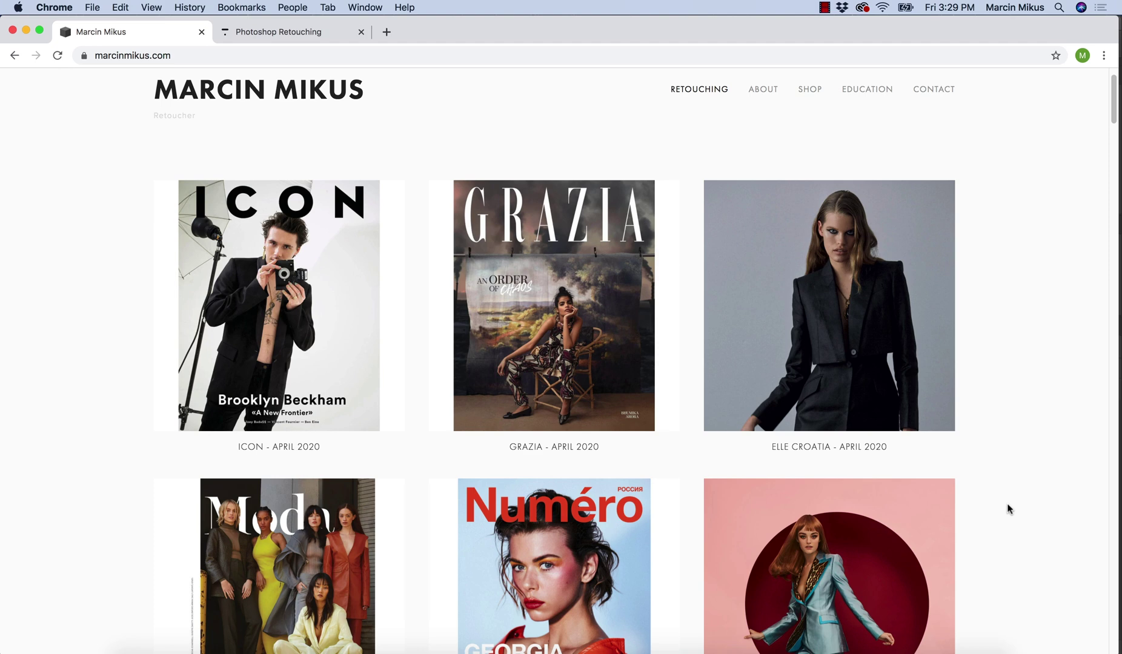
- Switch to the Photoshop Retouching tab at retouchingninja.com
left_click(292, 37)
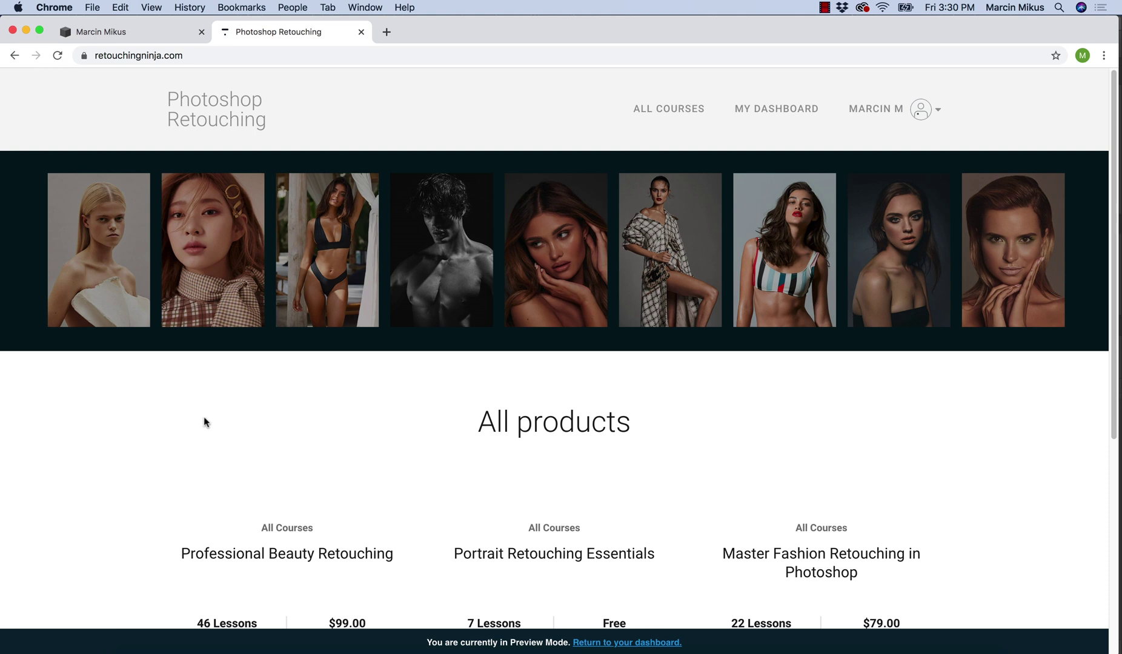
- Scroll down the All products course list on retouchingninja.com
scroll(208, 363, "down", 5)
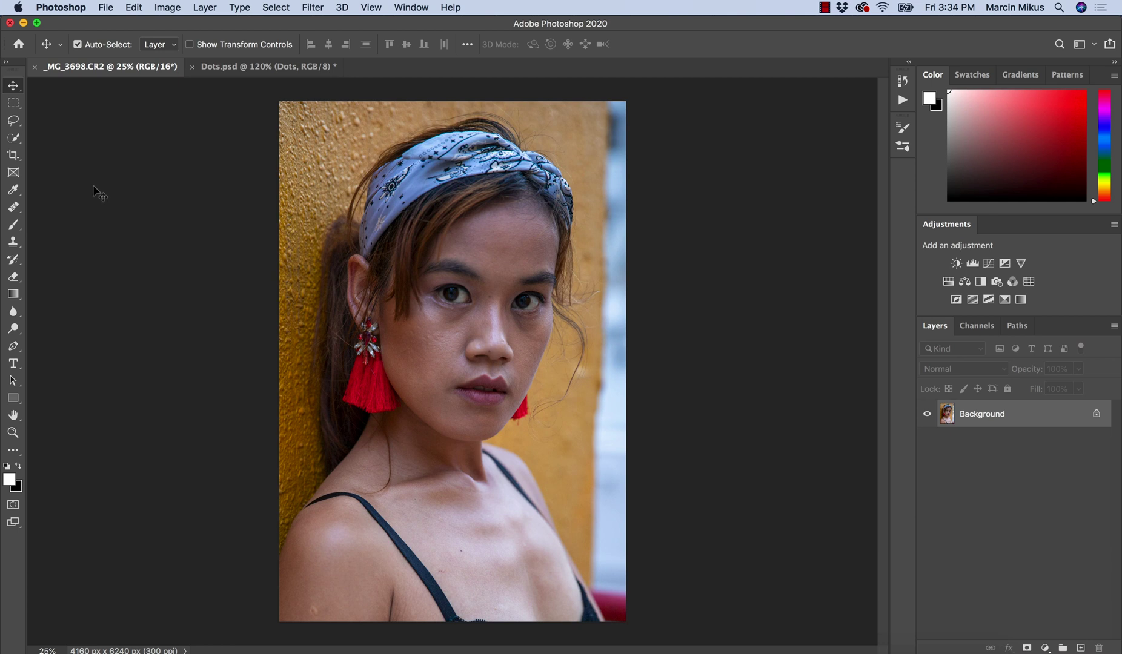
- Select the Healing Brush Tool and bring Dots.psd to the front
left_click(13, 206)
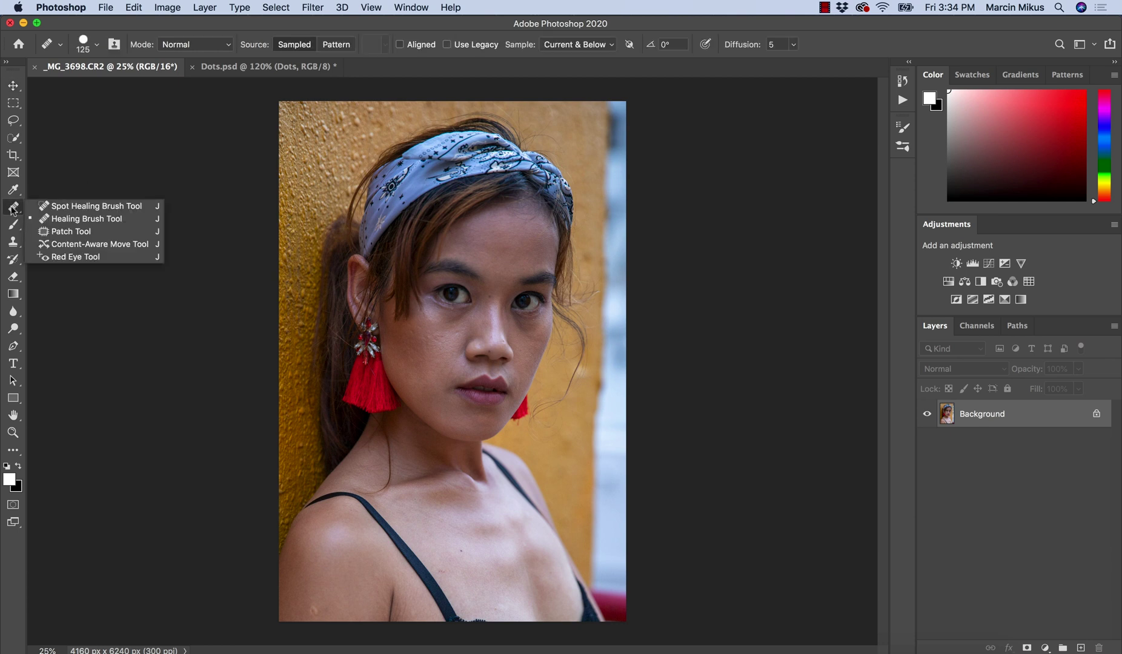
left_click(77, 219)
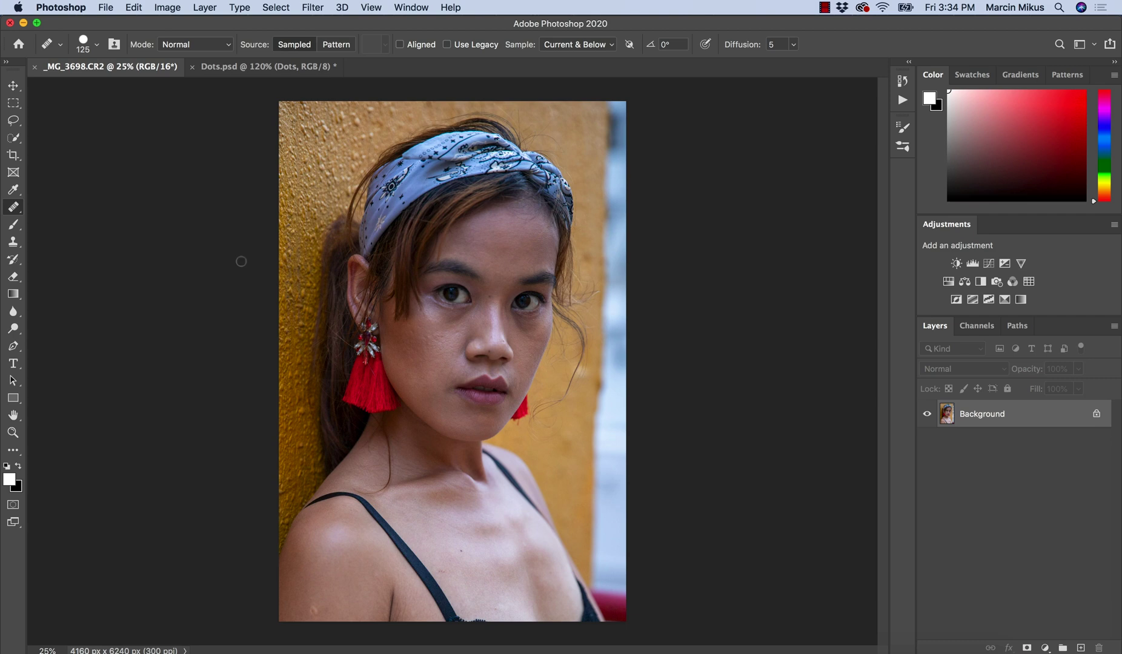
left_click(267, 66)
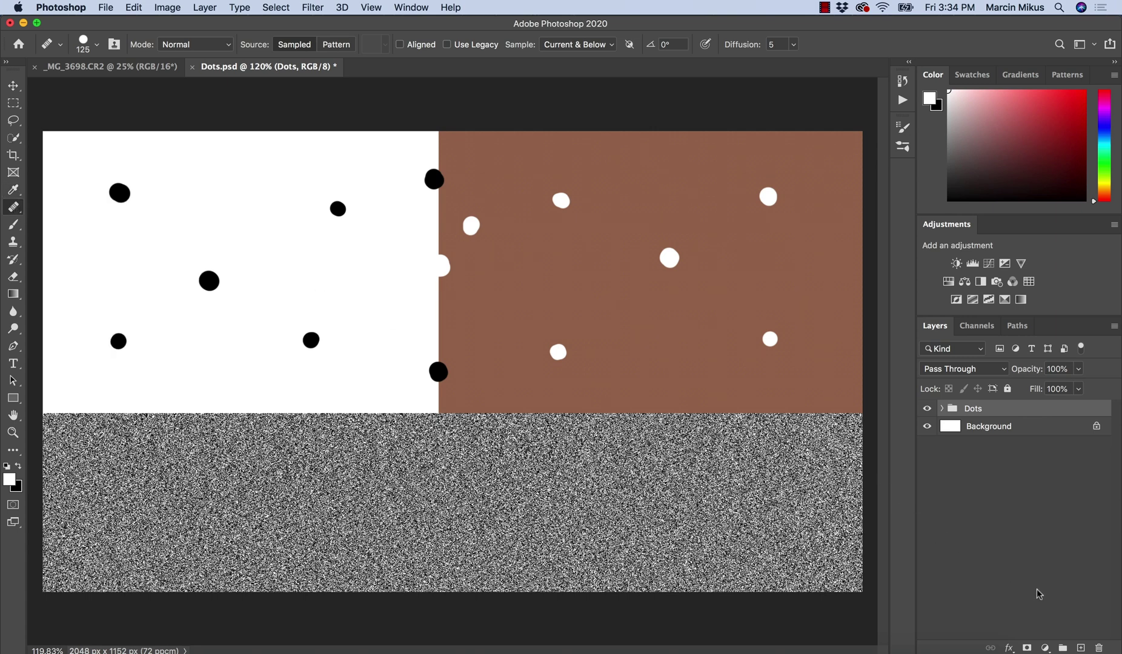
- Create a new layer and rename it from Layer 1 to 'clean up'
left_click(1081, 648)
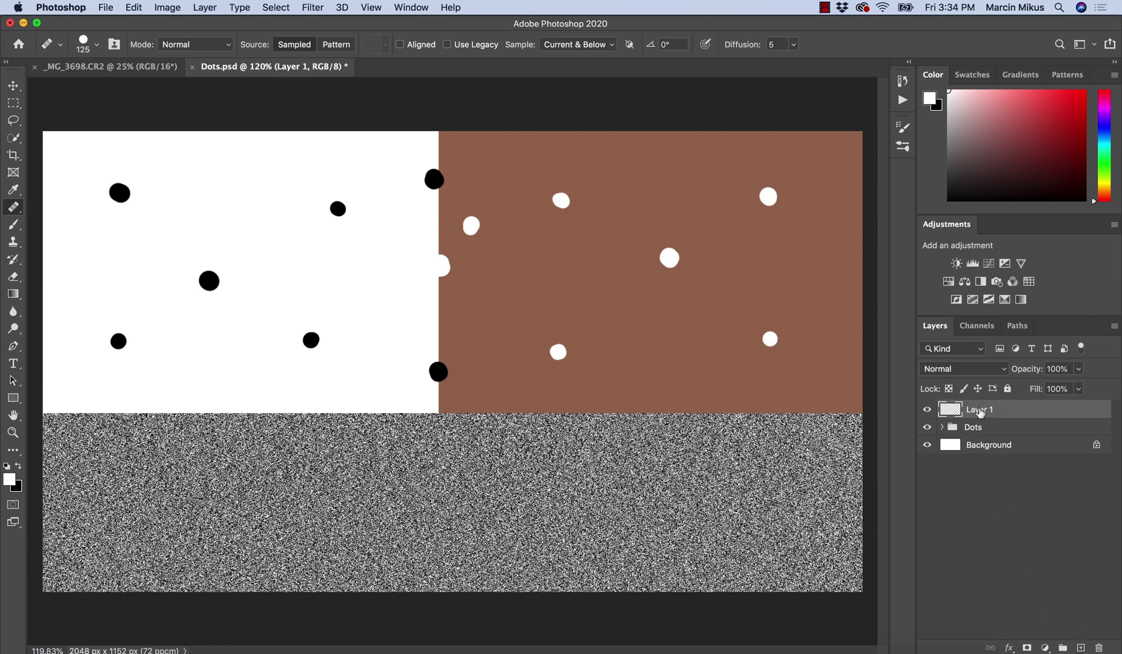
double_click(980, 411)
type("clean up")
key("Return")
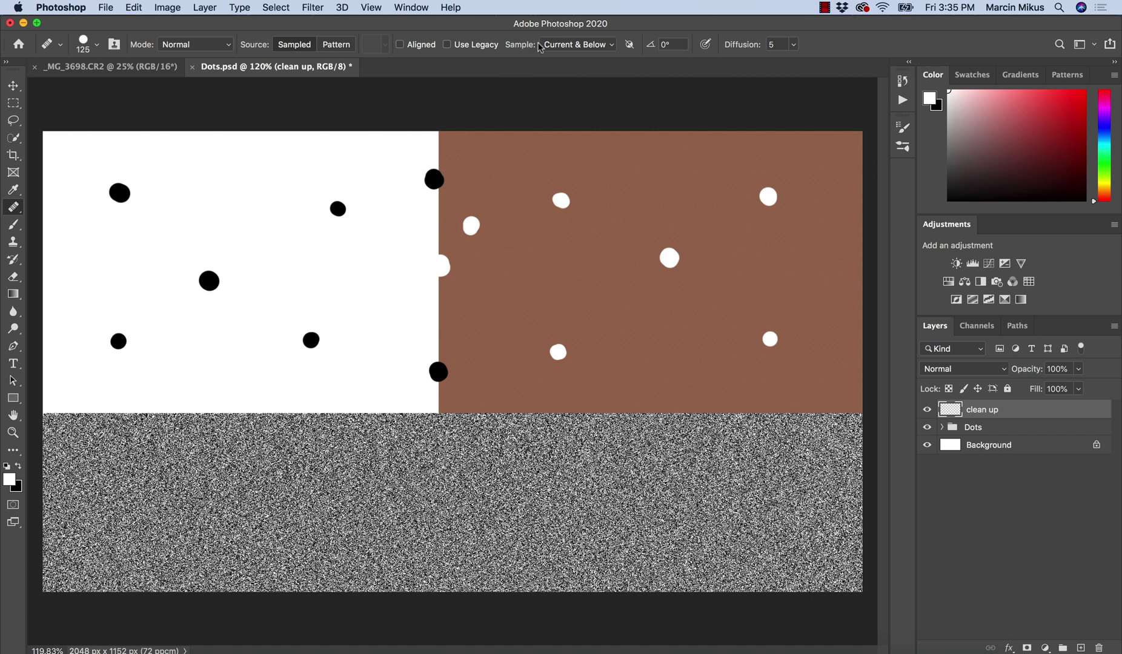
left_click(572, 44)
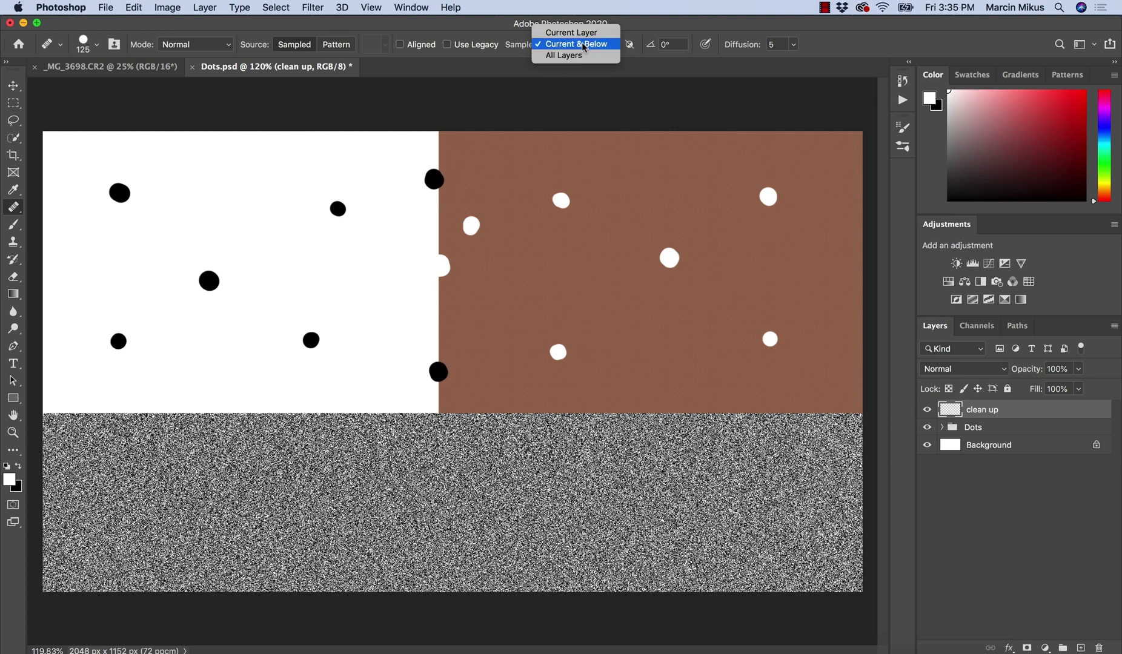
left_click(591, 63)
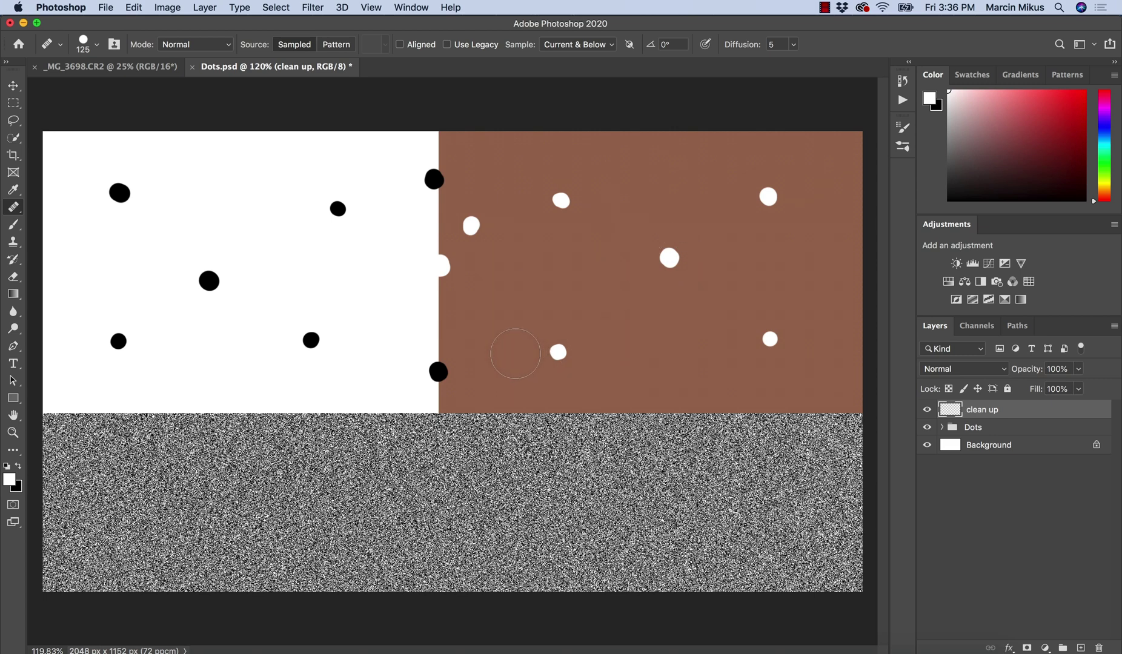
- Zoom in on the dot pattern and shrink the healing brush from 125 to 80
key("z")
left_click_drag(296, 278, 321, 278)
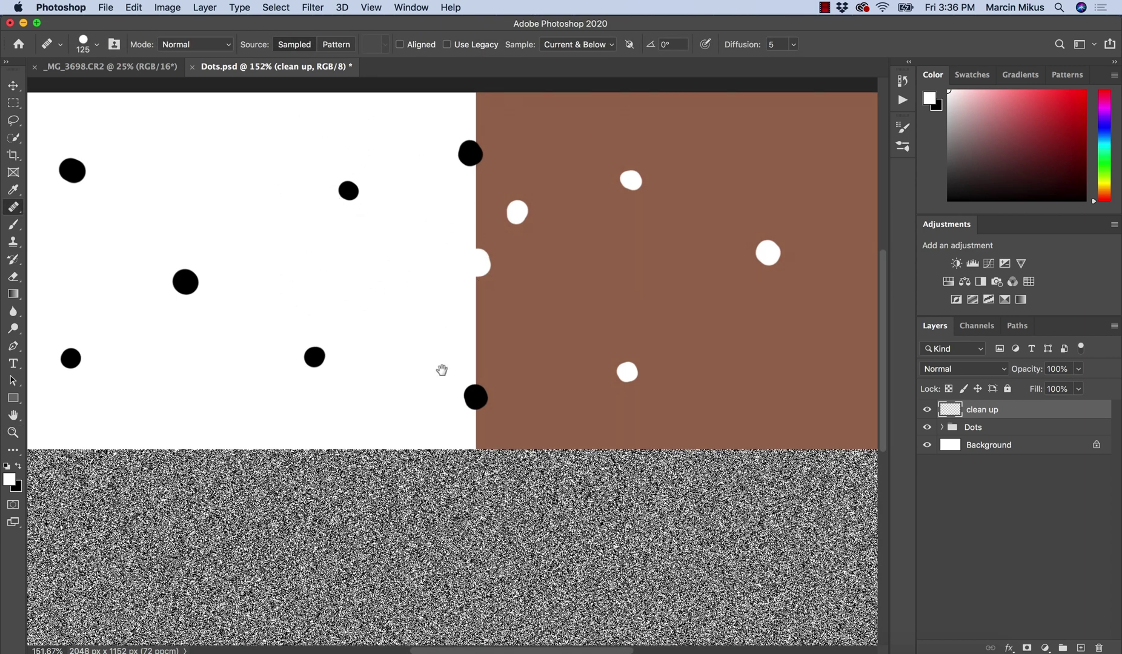
scroll(442, 371, "down", 4)
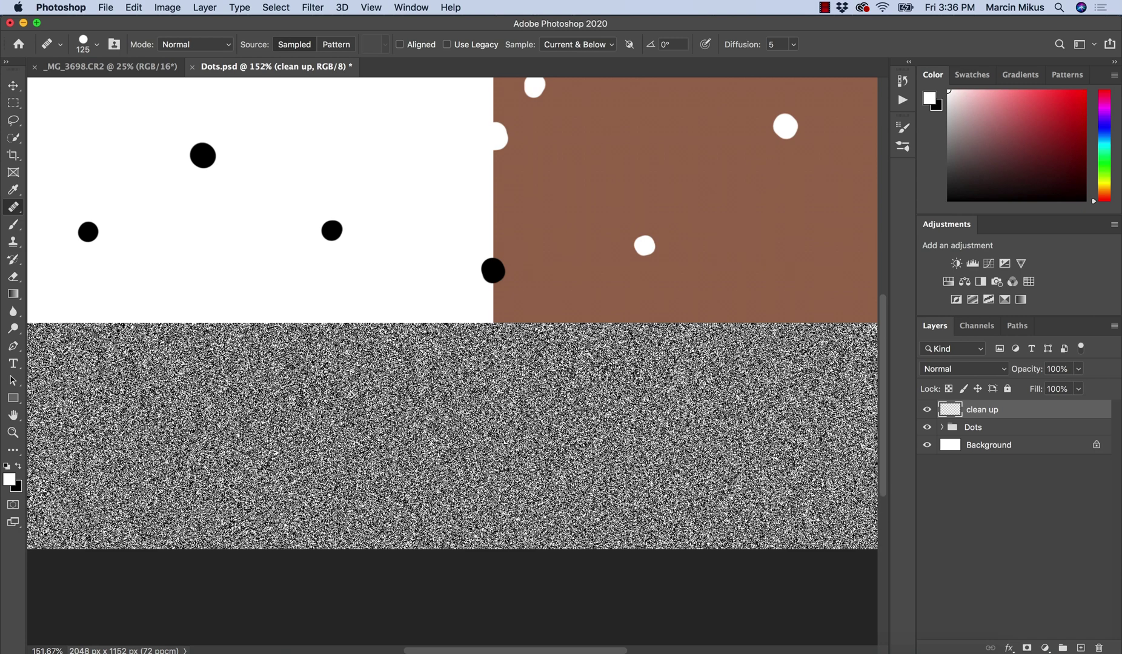
scroll(393, 268, "up", 4)
scroll(393, 269, "left", 2)
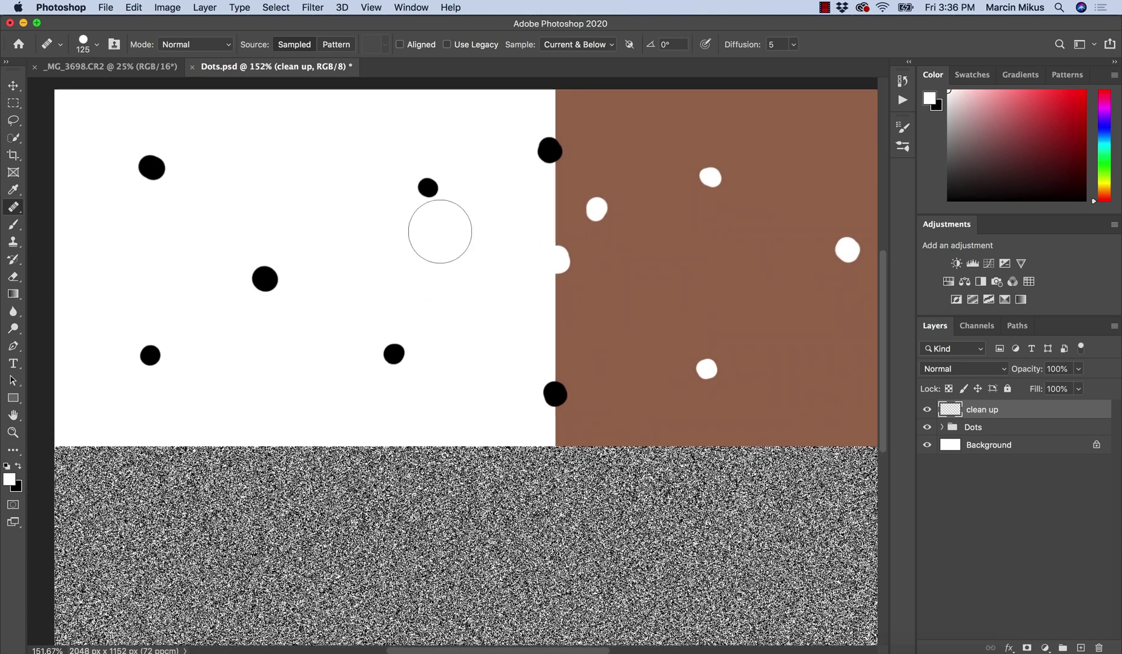
key("bracketleft")
key("bracketleft")
key("bracketleft")
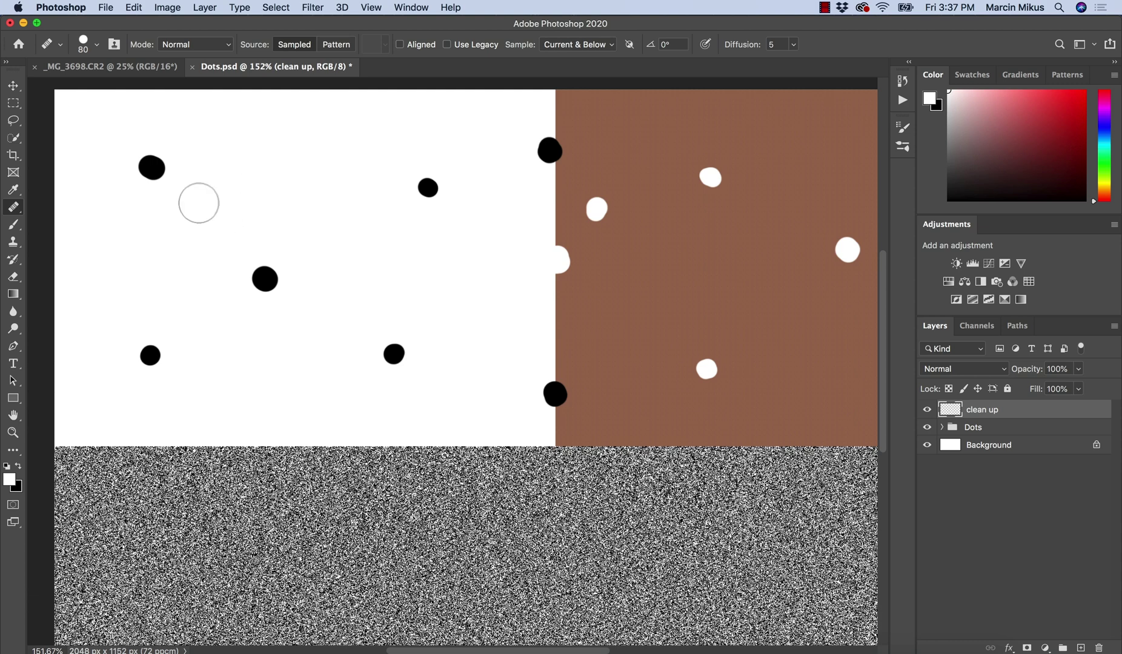
- Heal away the black dot near the top left of the white area
left_click(145, 168)
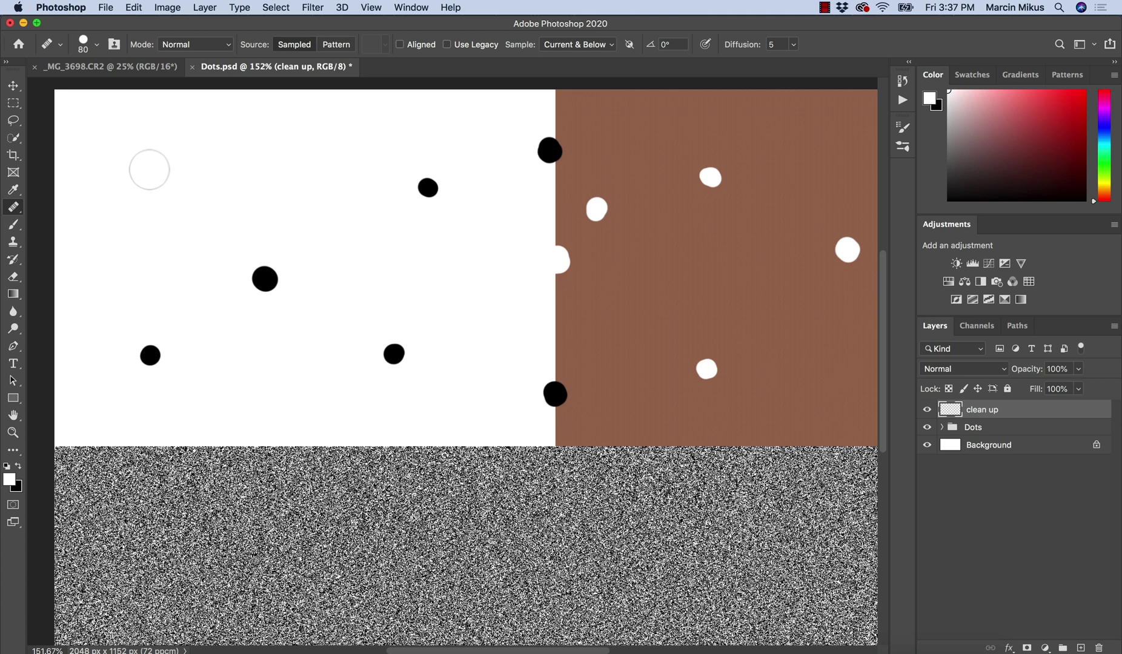
key("ctrl+z")
mouse_move(137, 168)
left_mouse_down()
mouse_move(165, 168)
mouse_move(143, 164)
mouse_move(178, 183)
left_mouse_up()
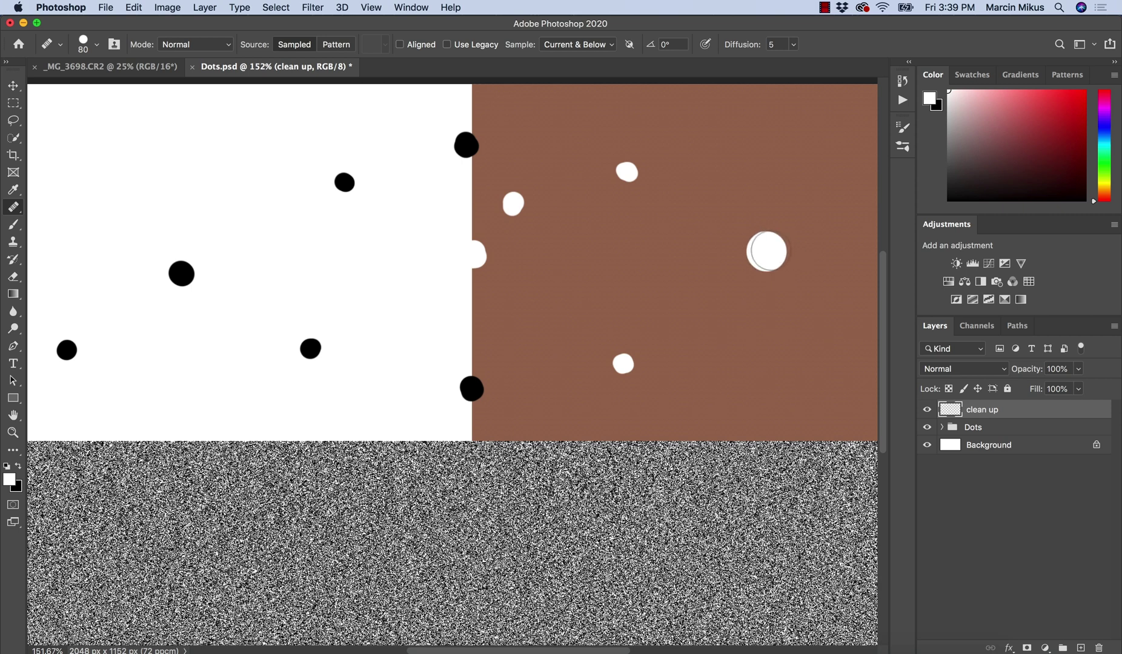
- Heal out the large white dot on brown, then zoom in on the white/brown boundary
left_click_drag(767, 251, 762, 245)
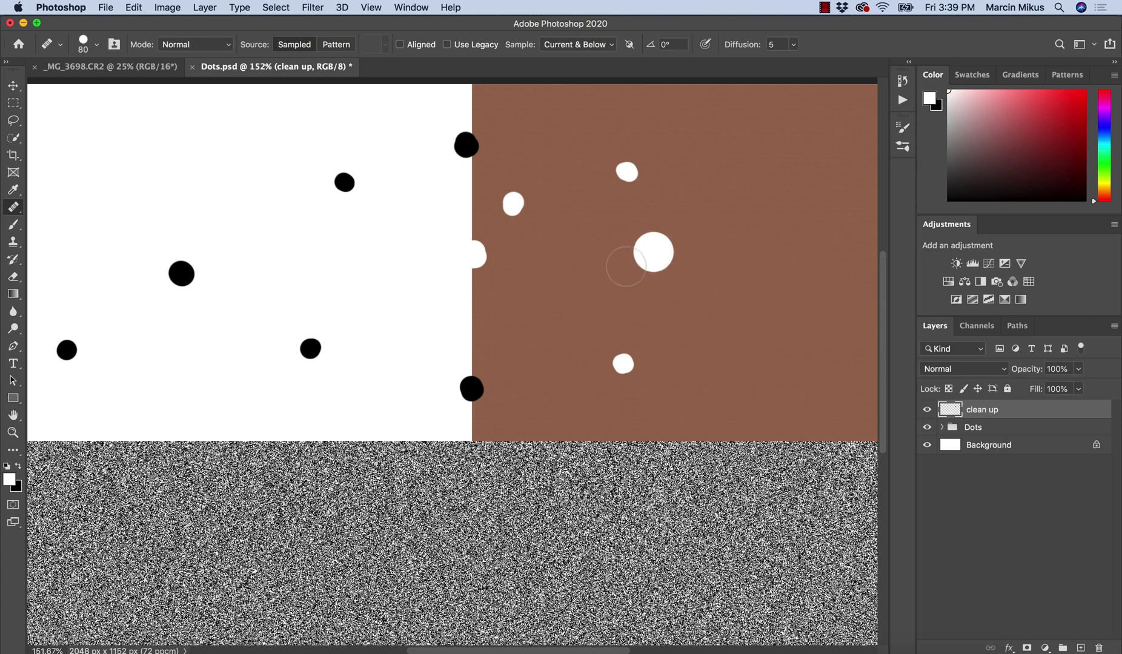
mouse_move(655, 252)
left_mouse_down()
mouse_move(596, 288)
mouse_move(595, 337)
left_mouse_up()
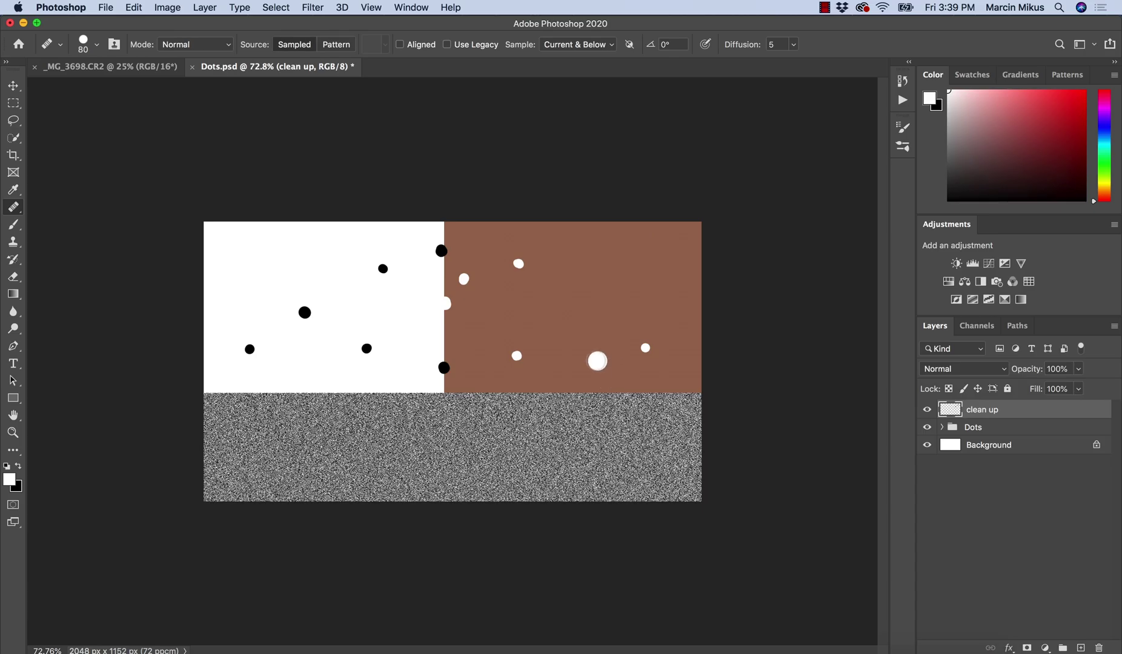
key("z")
left_click_drag(440, 333, 506, 306)
key("j")
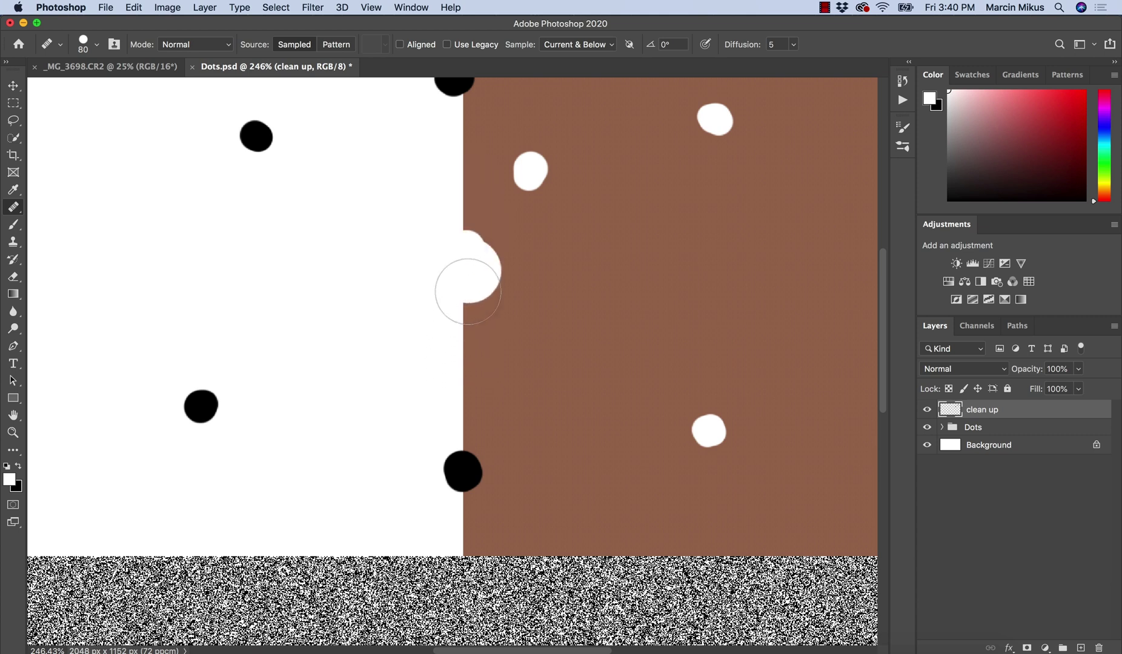
- Keep the brush at 80 and heal the white bumps along the white/brown edge
key("bracketleft")
key("bracketleft")
key("bracketleft")
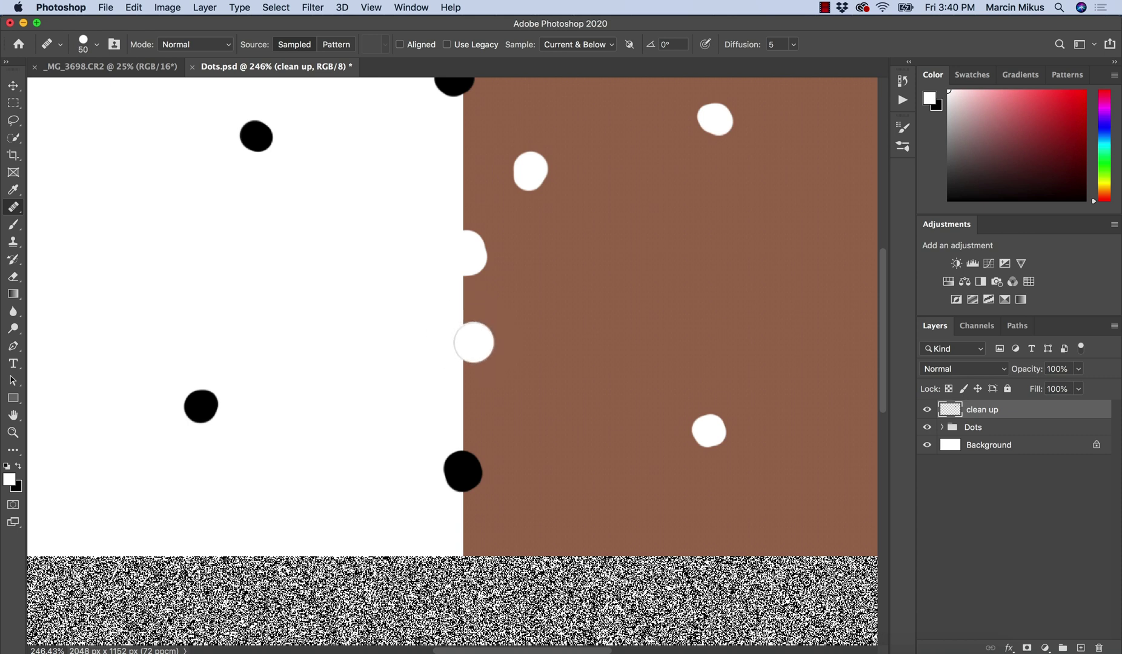
key("bracketright")
key("bracketright")
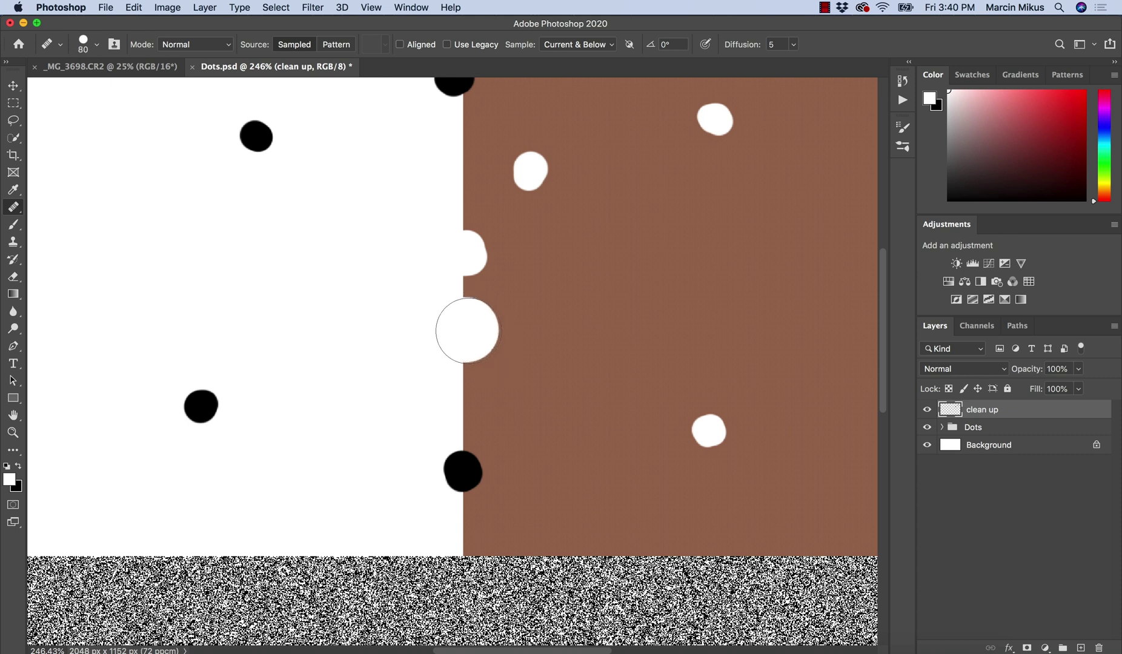
left_click_drag(462, 335, 464, 326)
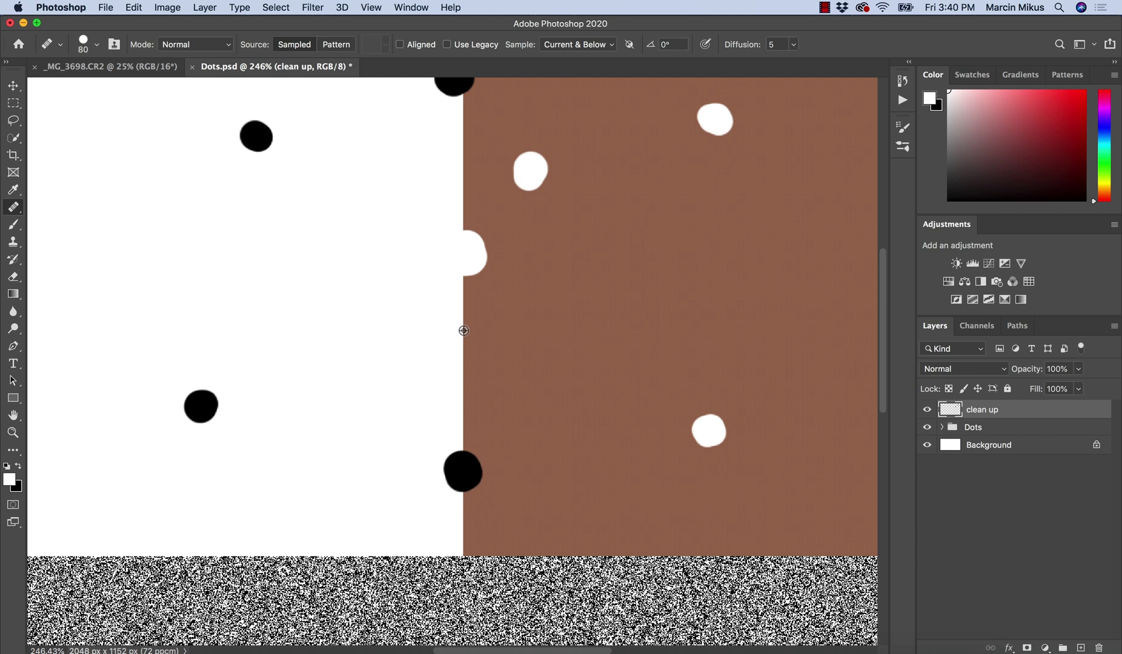
left_click_drag(463, 317, 458, 251)
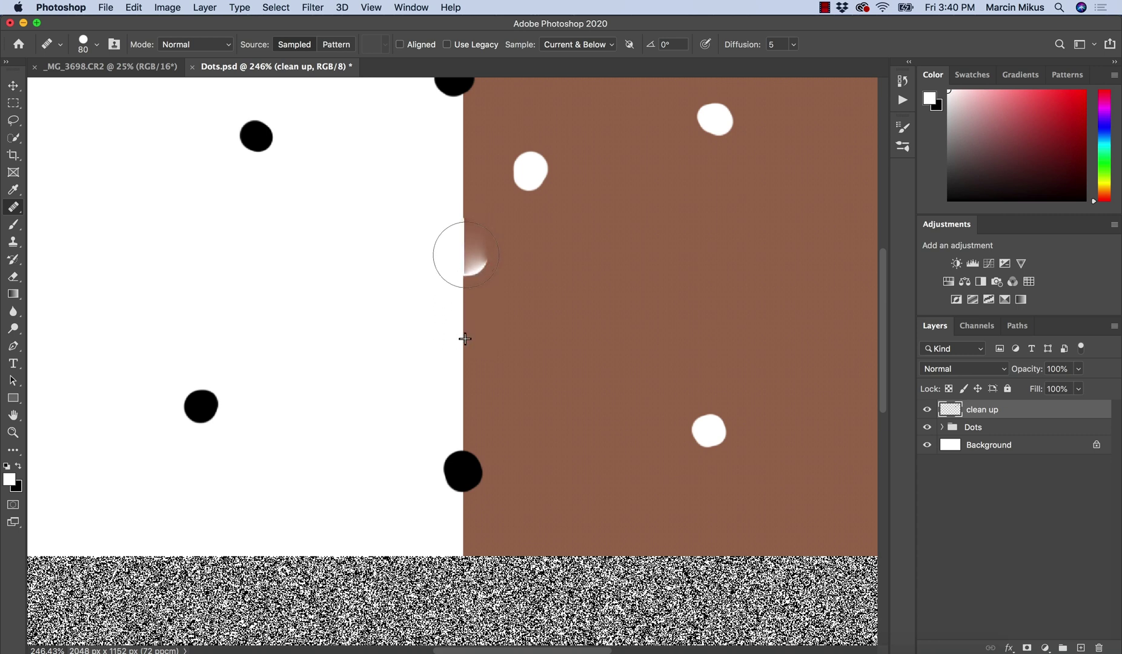
left_click(490, 430)
key("super+z")
key("super+z")
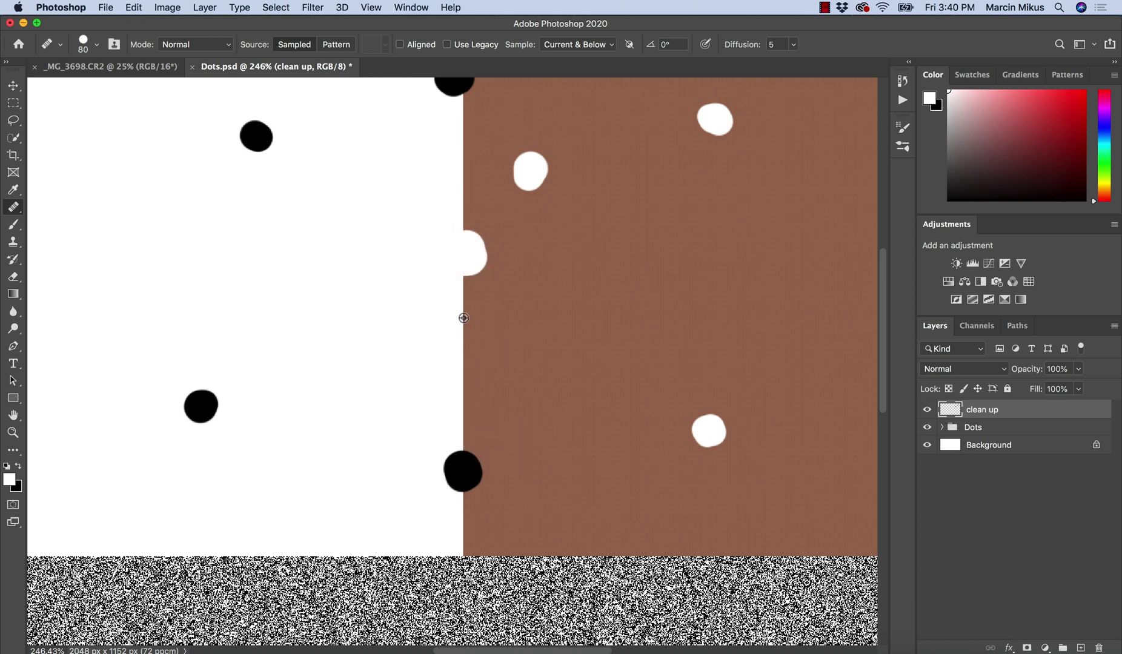
- Re-heal the edge bump with dabs and a vertical stroke, zooming in closer
left_click(462, 247)
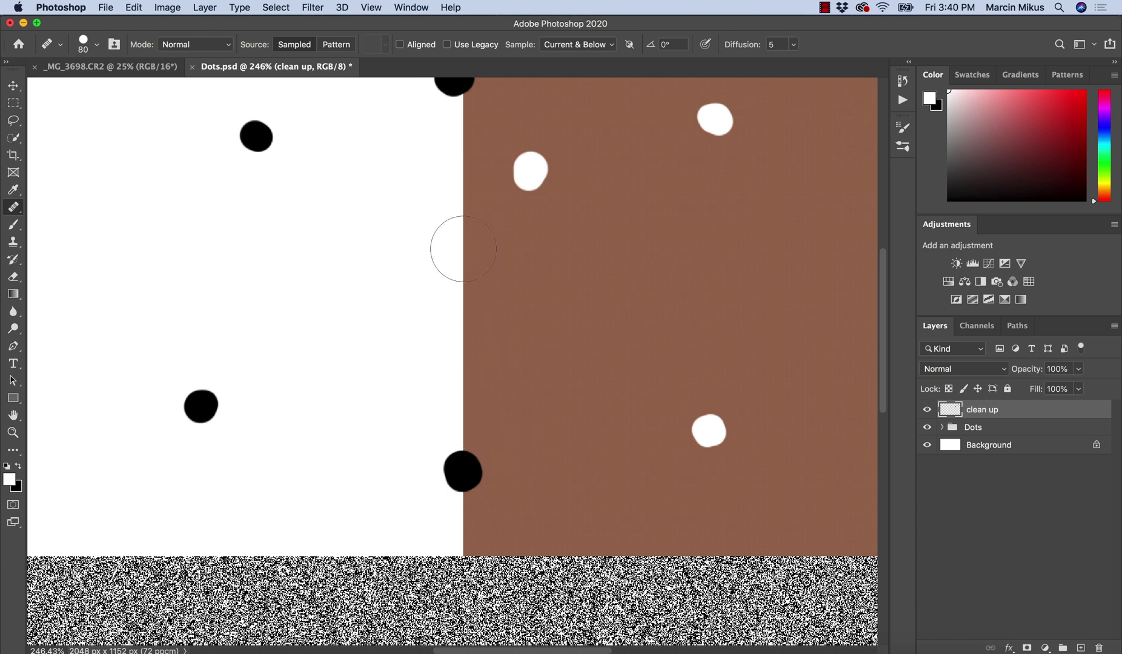
left_click(464, 249)
mouse_move(463, 249)
left_mouse_down()
mouse_move(451, 243)
mouse_move(482, 275)
mouse_move(464, 344)
left_mouse_up()
key("z")
key("super+z")
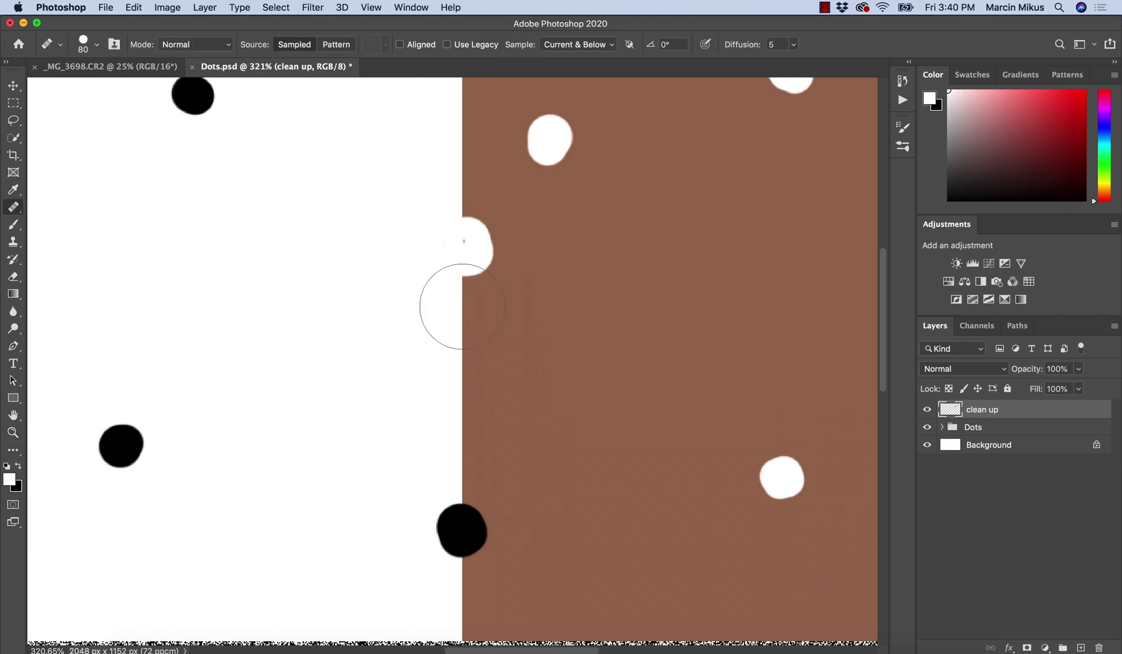
- Heal the leftover half-disc on the boundary and shrink the brush to 70
left_click(461, 244)
mouse_move(463, 248)
left_mouse_down()
mouse_move(453, 248)
mouse_move(463, 246)
left_mouse_up()
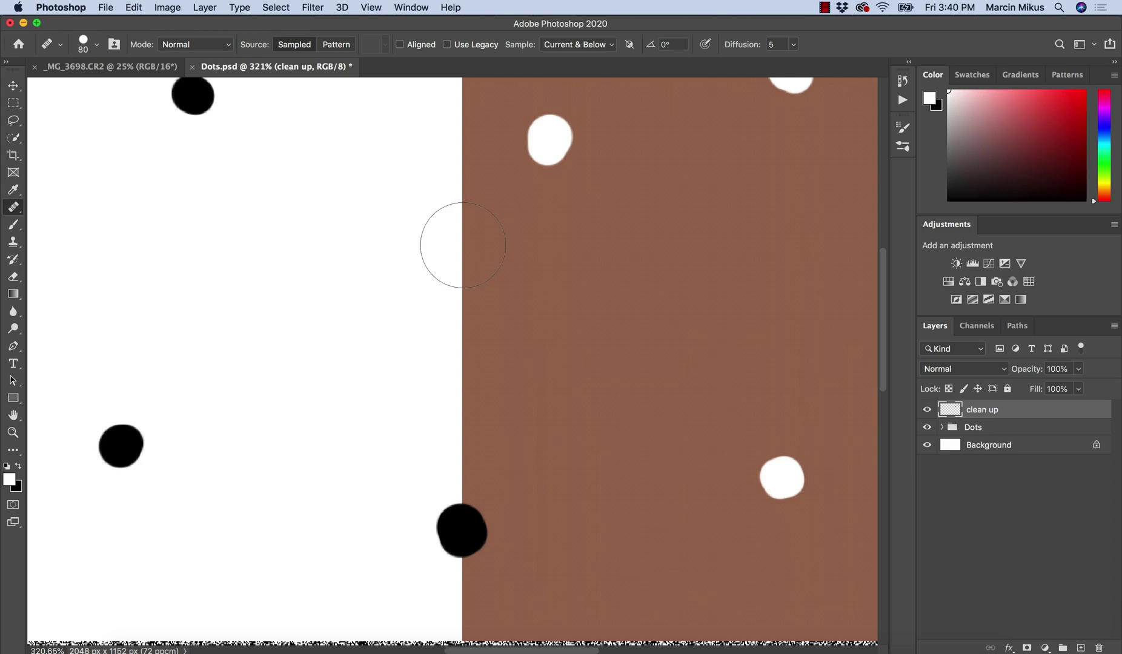
left_click_drag(463, 245, 438, 250)
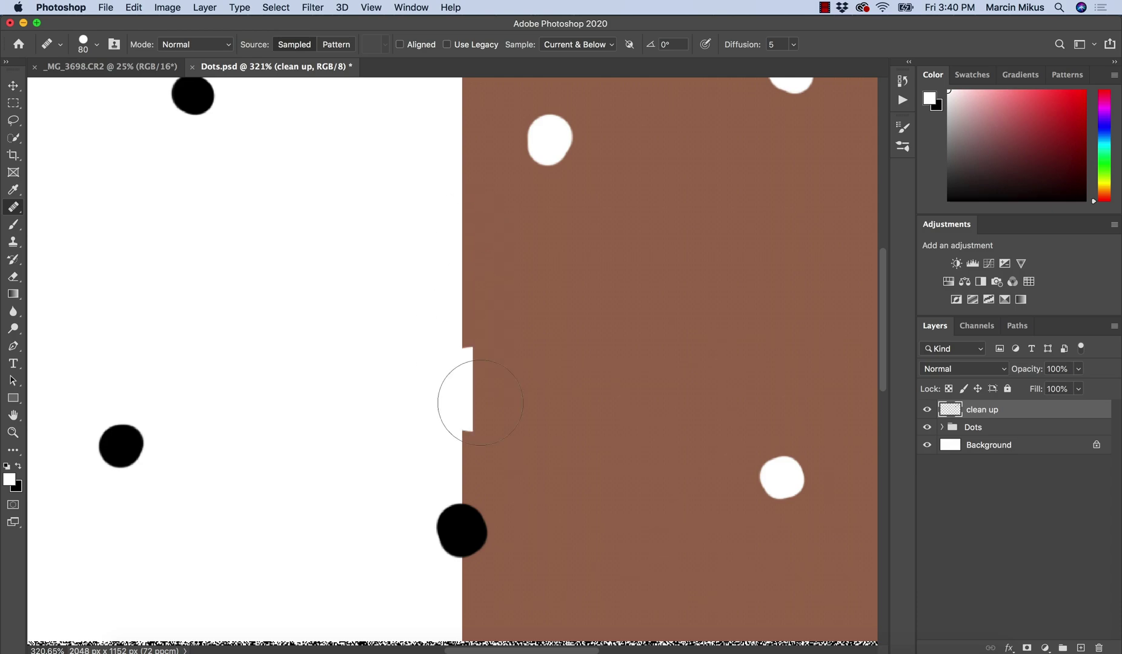
left_click(592, 479)
scroll(570, 386, "down", 5)
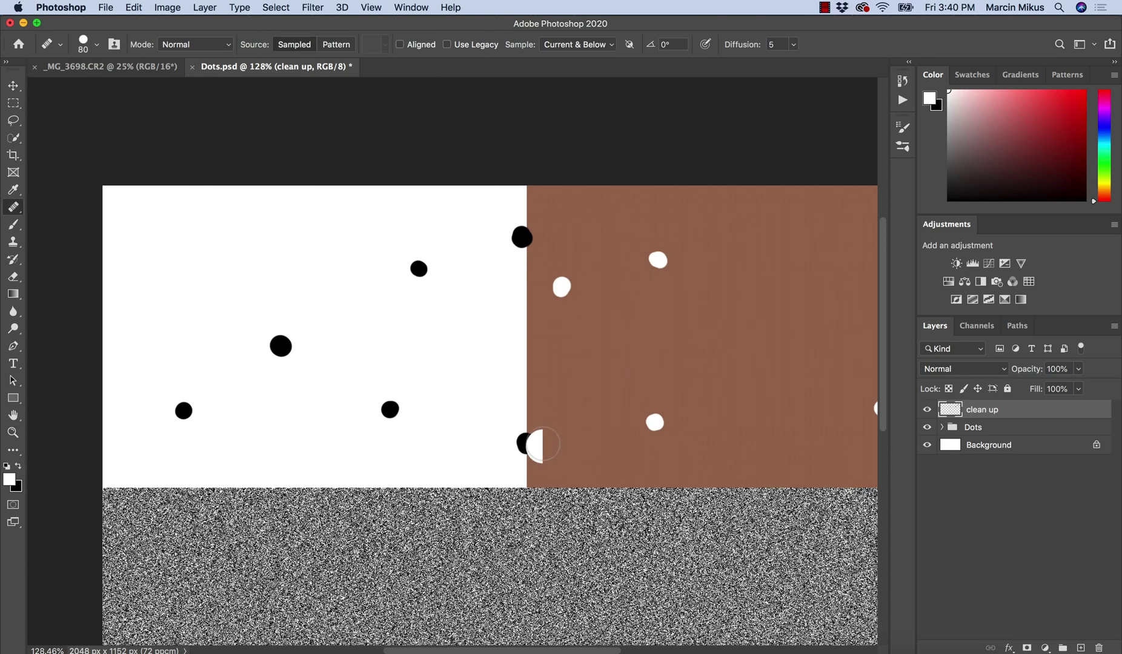
scroll(578, 392, "up", 4)
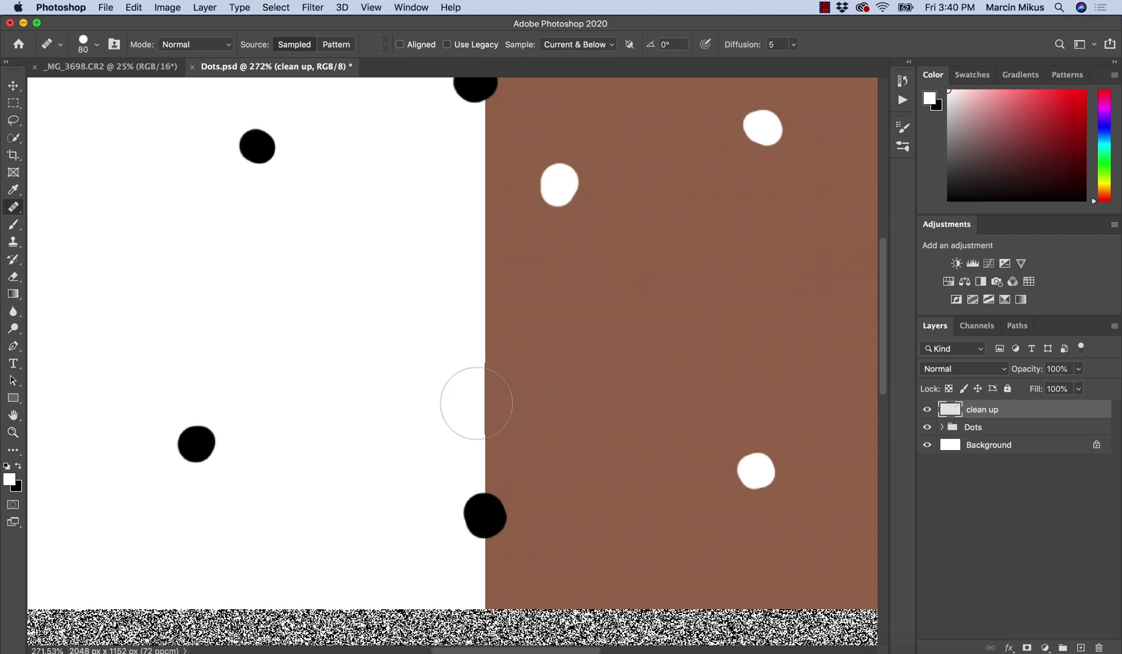
key("bracketleft")
- Sample a white source and heal over the dot at the white/brown edge
left_click(398, 215, "alt")
mouse_move(457, 321)
left_mouse_down()
mouse_move(459, 371)
mouse_move(454, 319)
mouse_move(451, 401)
left_mouse_up()
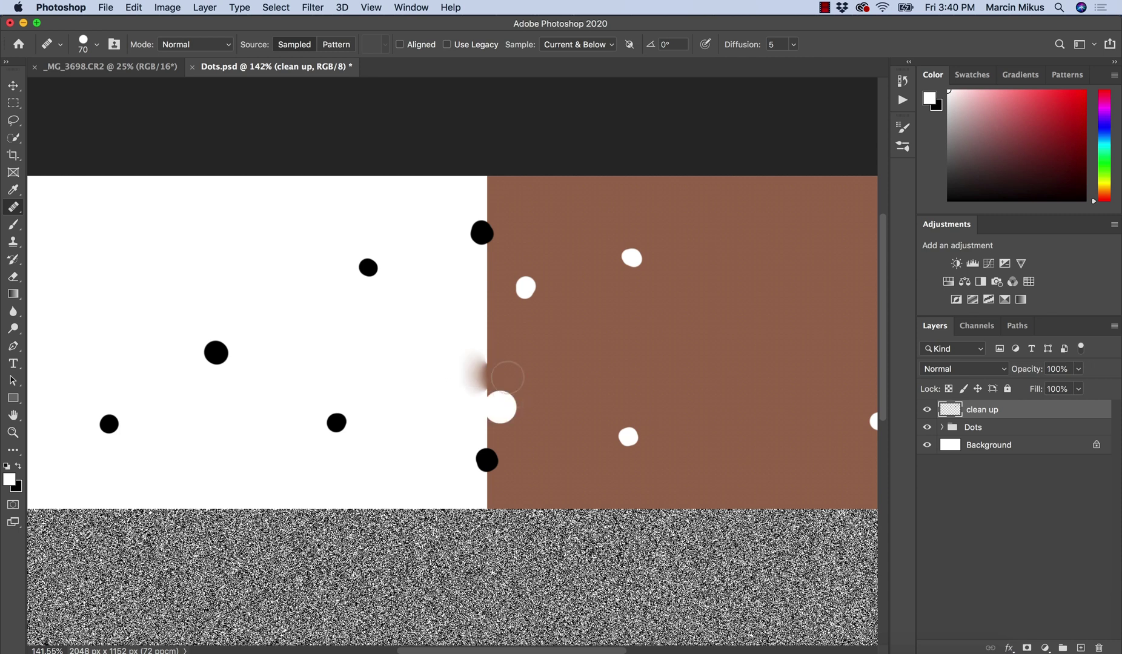
mouse_move(507, 377)
left_mouse_down()
mouse_move(478, 413)
mouse_move(475, 395)
mouse_move(479, 414)
mouse_move(491, 377)
mouse_move(447, 398)
mouse_move(504, 370)
mouse_move(459, 383)
mouse_move(497, 392)
mouse_move(446, 357)
mouse_move(508, 365)
mouse_move(491, 401)
mouse_move(467, 399)
mouse_move(472, 362)
mouse_move(471, 393)
left_mouse_up()
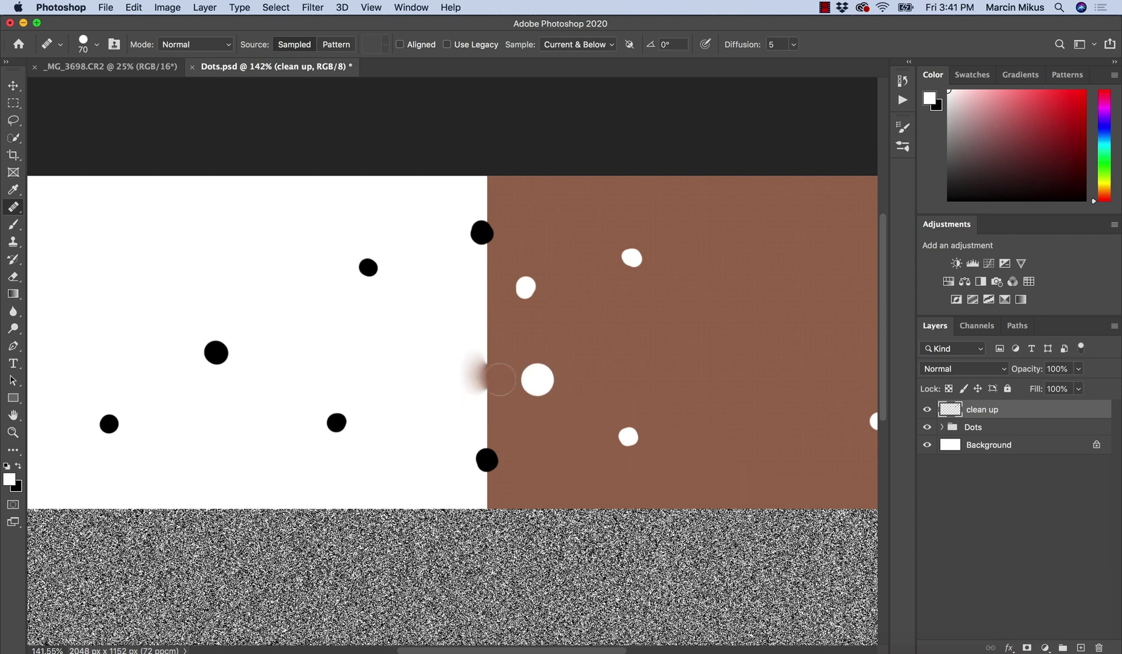
- Zoom in on the healed boundary, then back out so the image fills the window
key("z")
left_click_drag(501, 400, 519, 409)
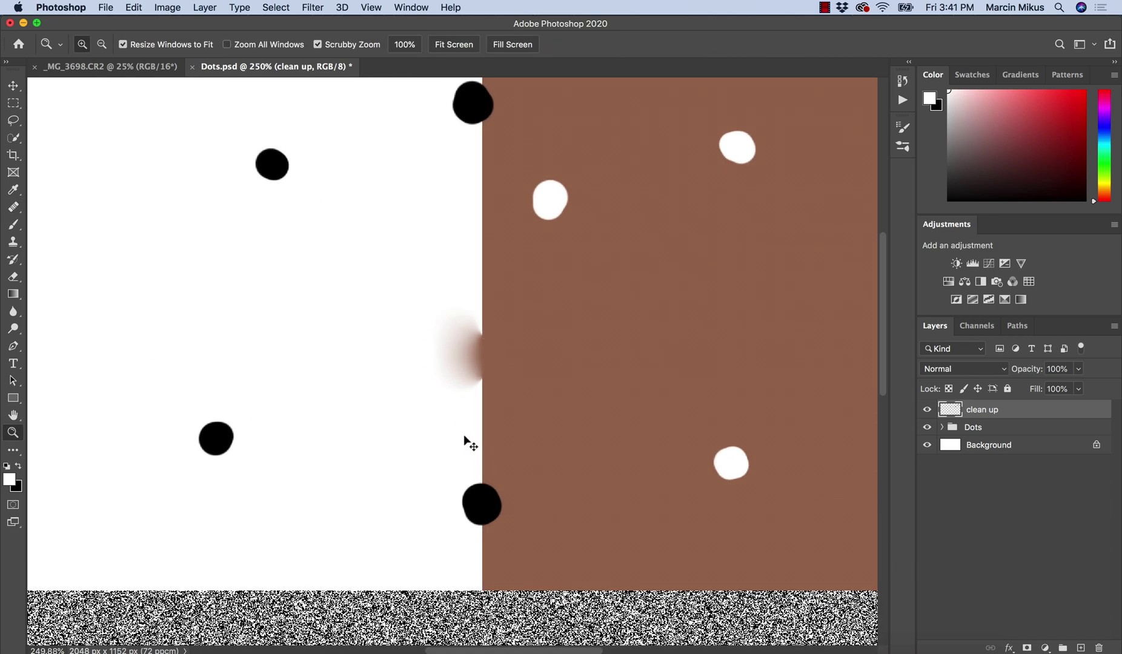
left_click_drag(479, 420, 503, 400)
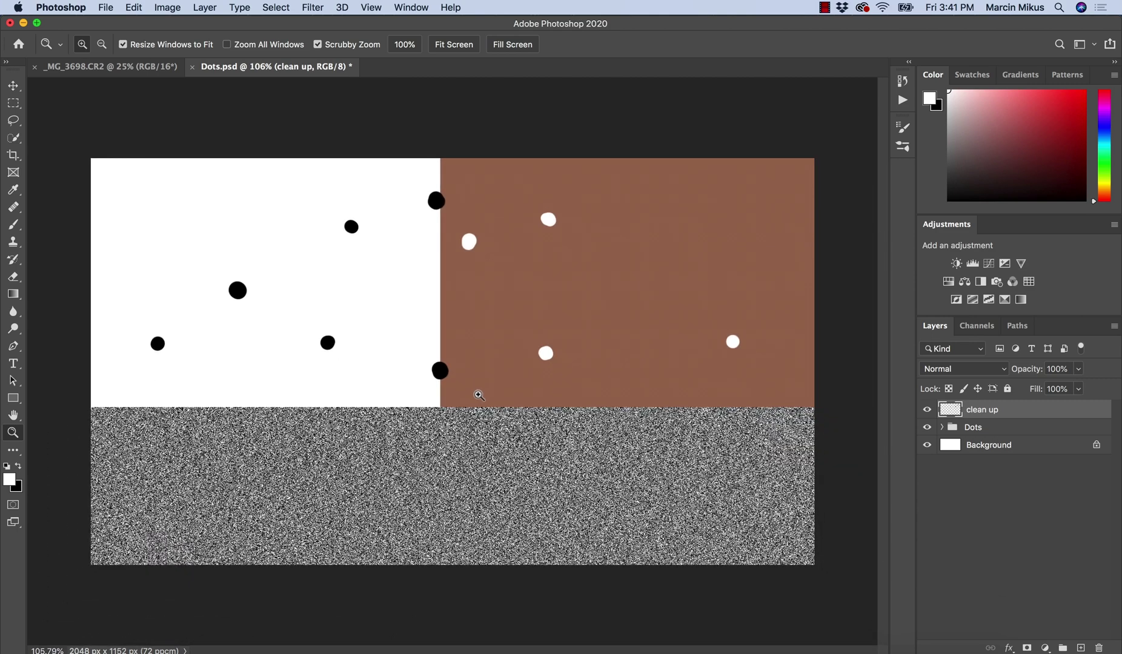
left_click_drag(373, 383, 350, 409)
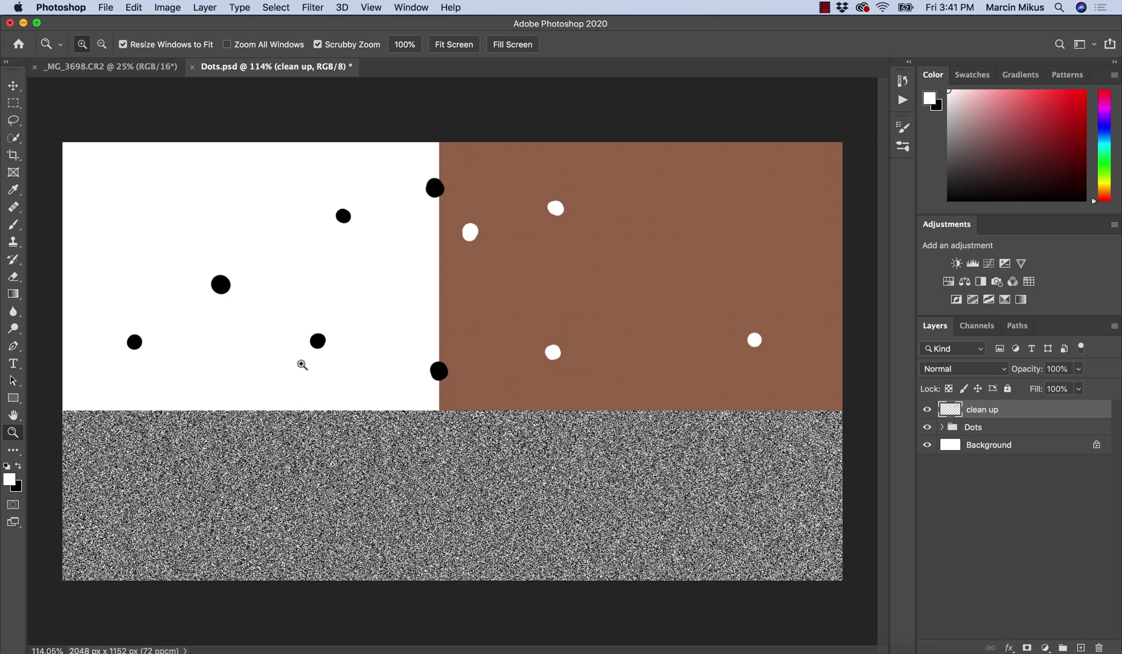
- Heal a stroke across the noise strip and zoom in on the resulting grey patch
key("j")
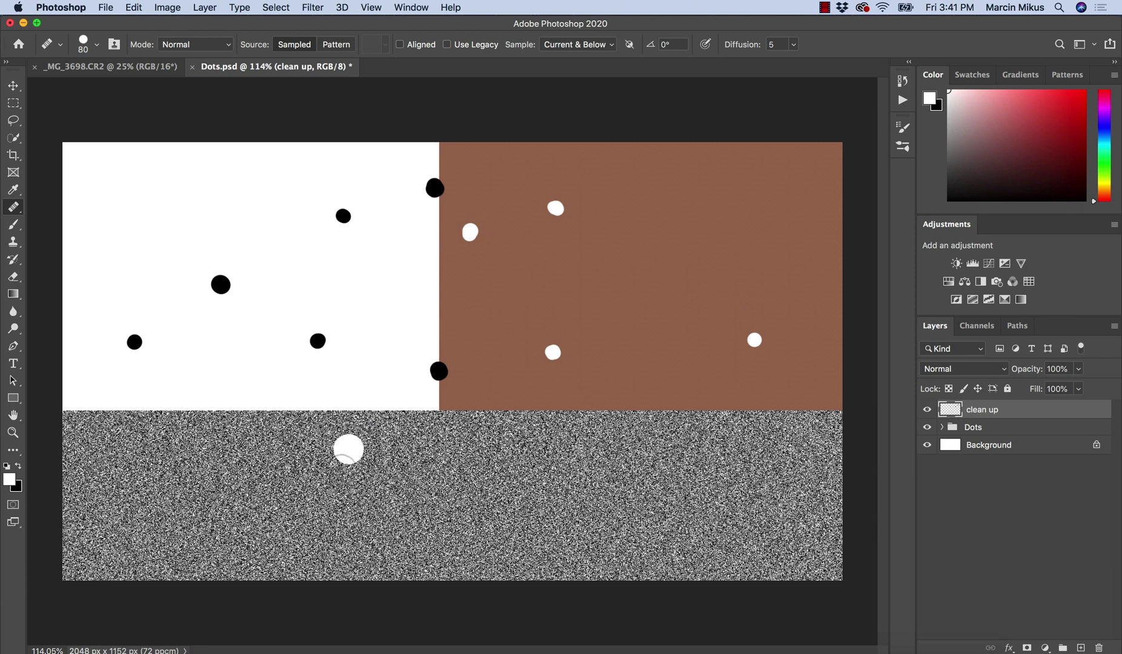
left_click(340, 479)
mouse_move(341, 480)
left_mouse_down()
mouse_move(384, 481)
mouse_move(332, 486)
mouse_move(378, 485)
mouse_move(350, 484)
mouse_move(364, 473)
left_mouse_up()
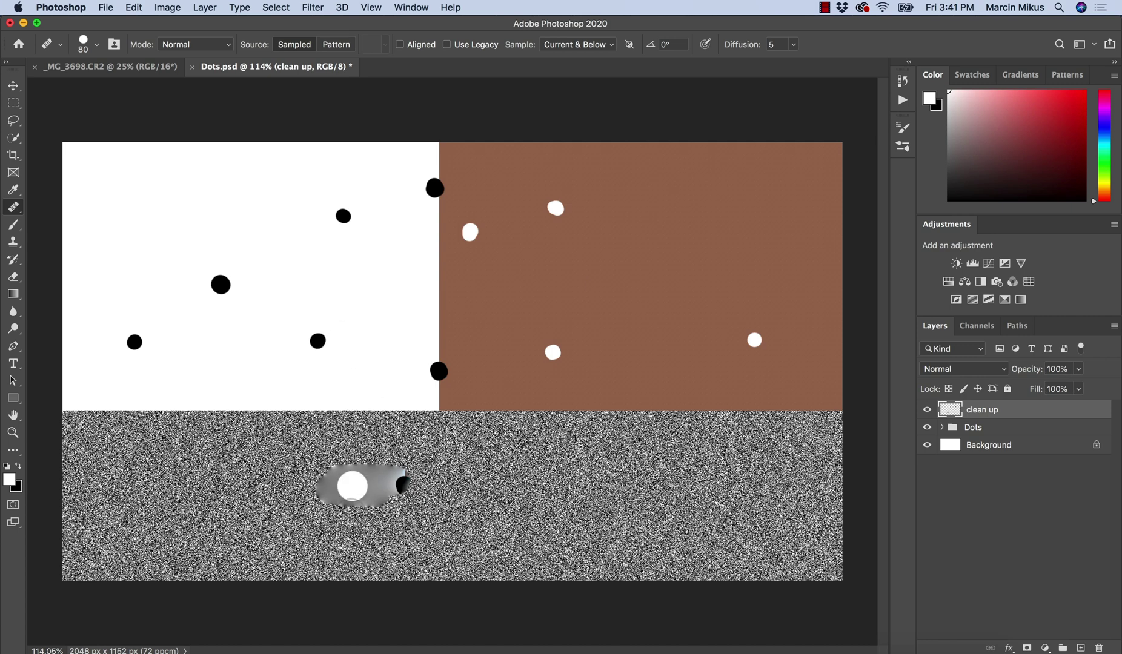
key("z")
left_click_drag(355, 515, 418, 521)
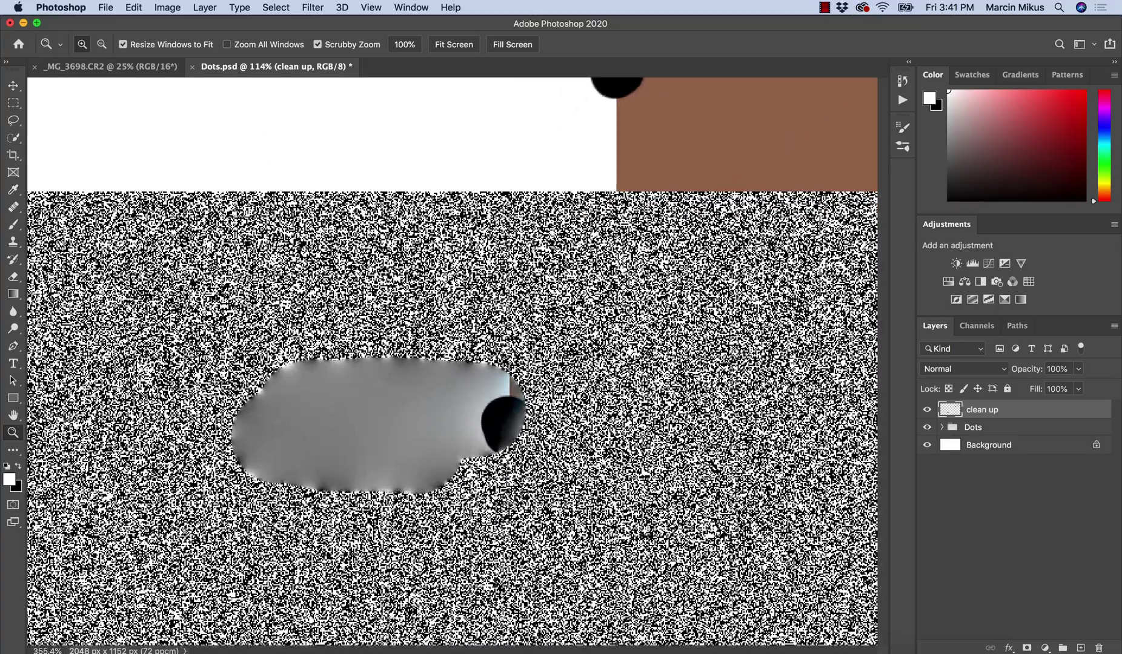
- Spot-heal repeatedly all over the grey patch and the nearby black dot
key("j")
left_click(367, 424)
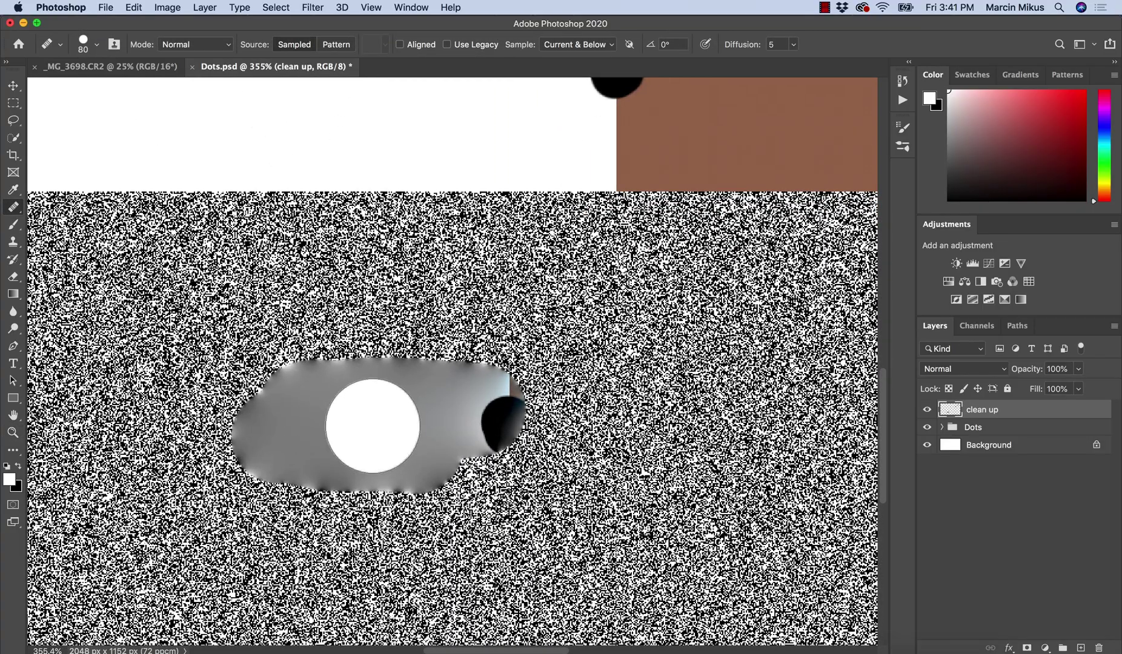
left_click(274, 362)
left_click(438, 356)
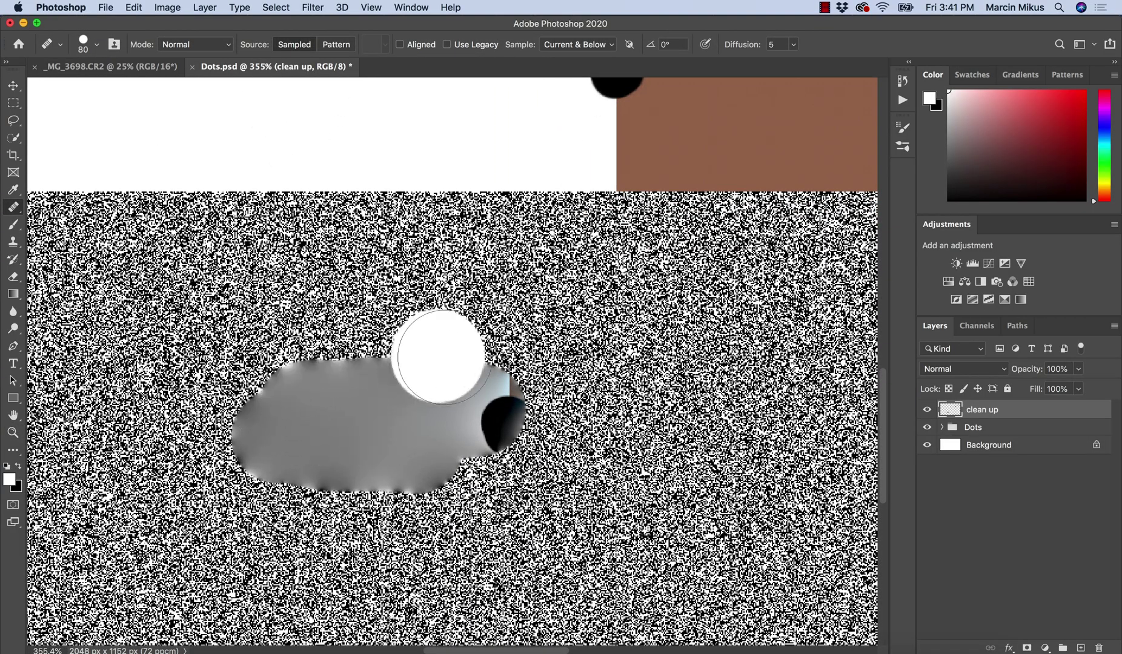
left_click(491, 394)
left_click(418, 481)
left_click(246, 403)
left_click(388, 388)
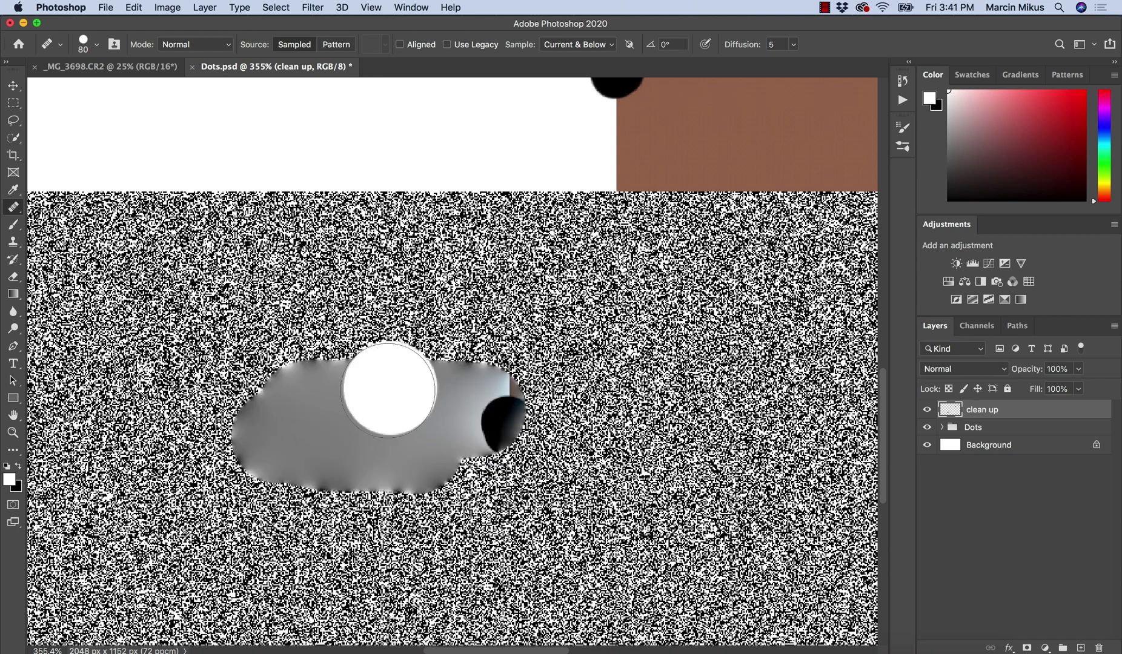
left_click(366, 364)
left_click(311, 316)
left_click(326, 303)
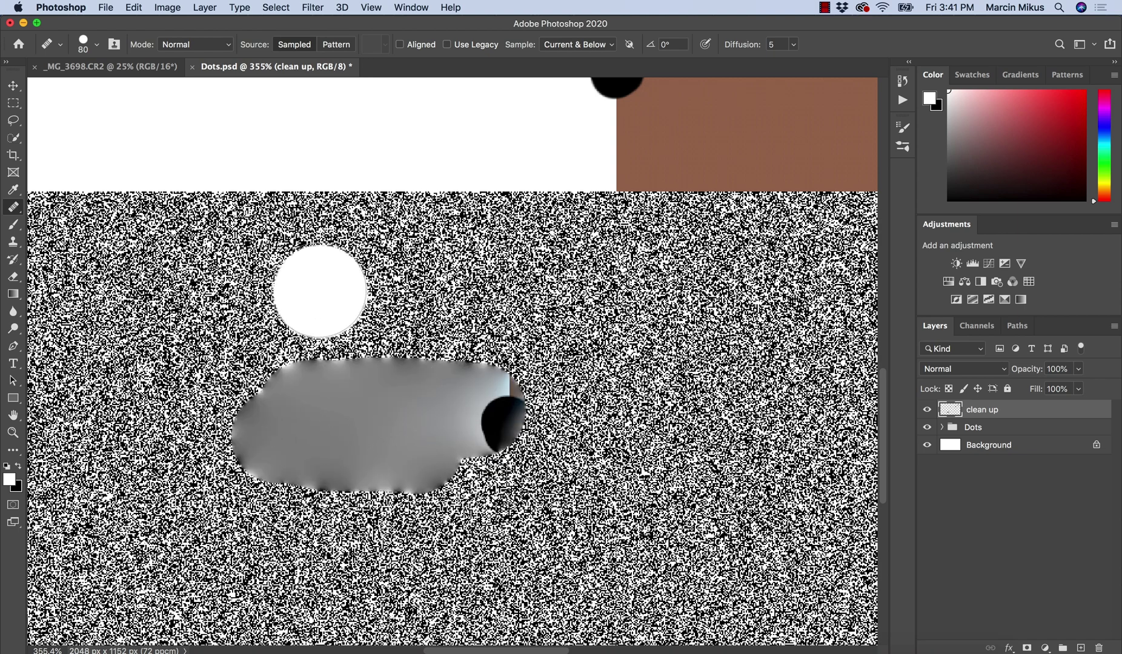
left_click(325, 376)
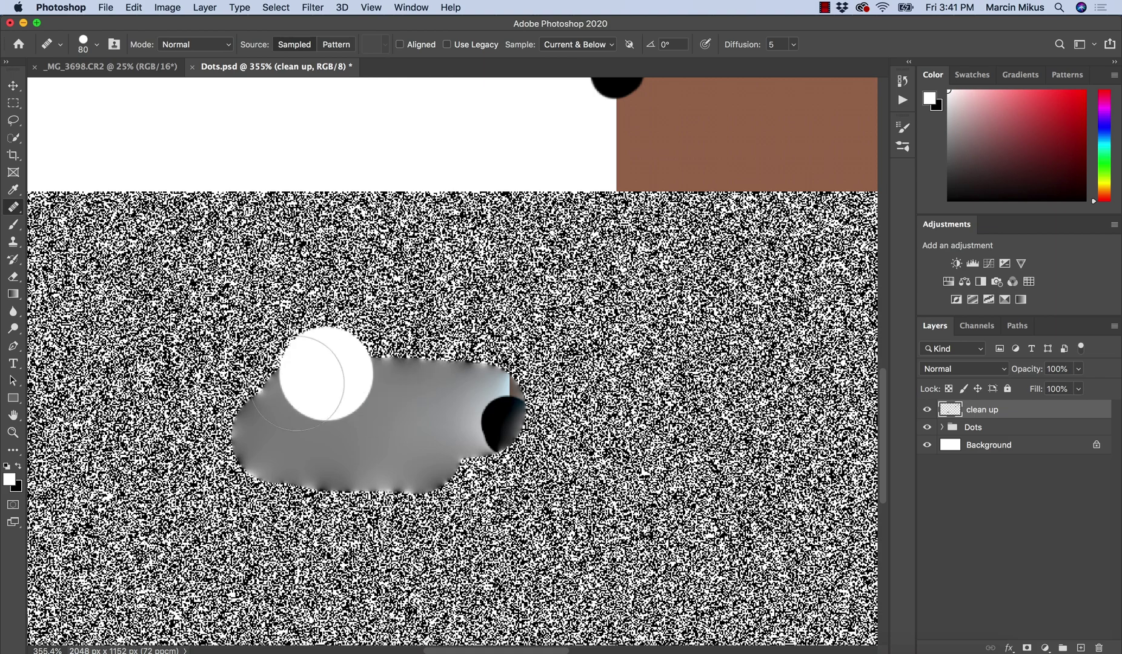
left_click(323, 428)
left_click(371, 439)
left_click(401, 429)
left_click(388, 440)
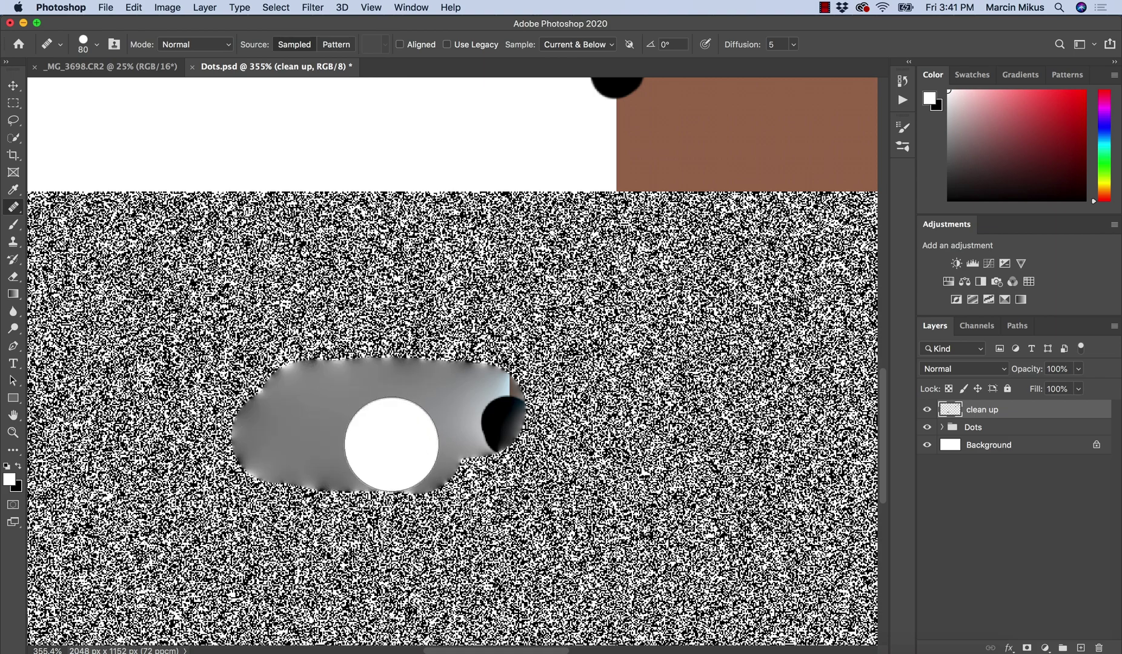
left_click(394, 426)
left_click(343, 401)
left_click(327, 441)
left_click(428, 449)
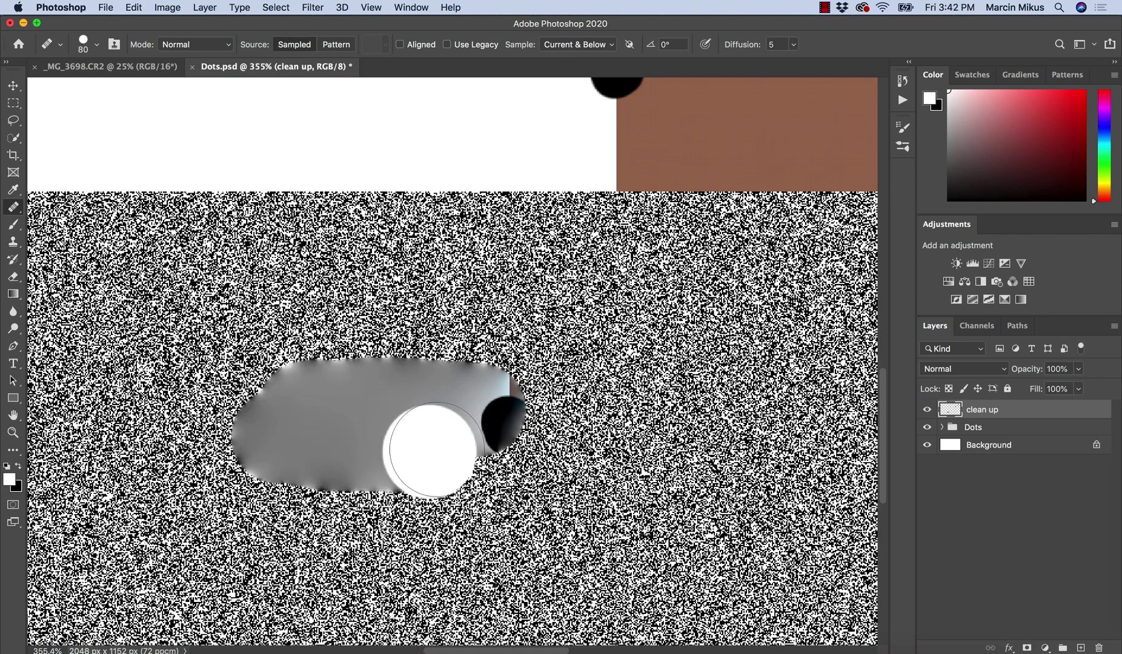
key("z")
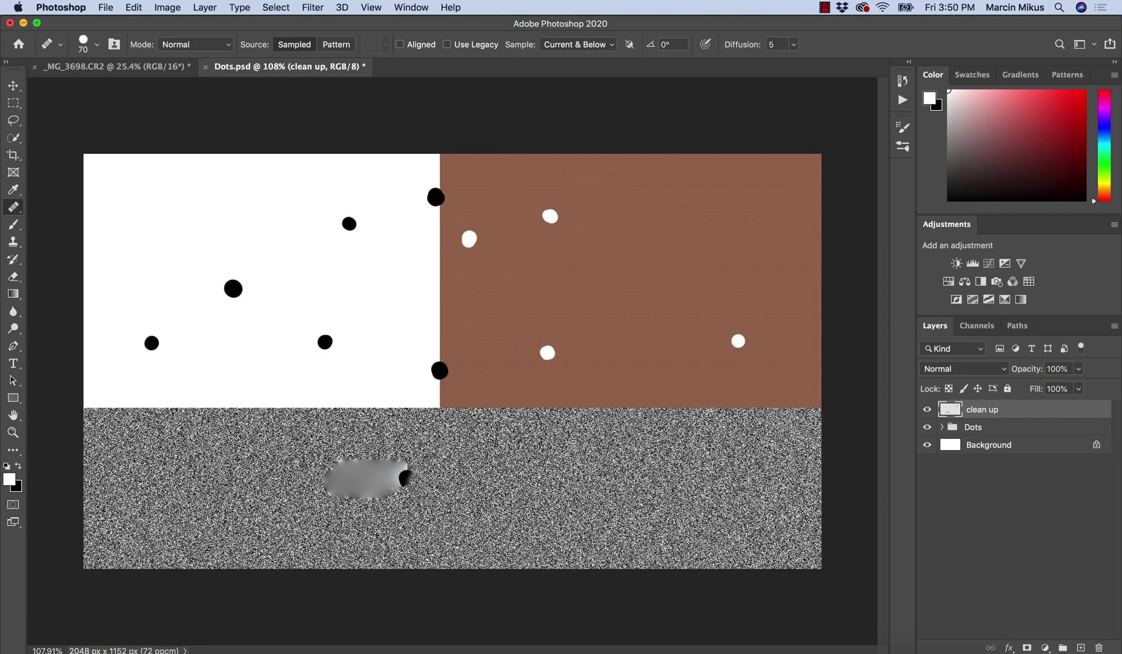
- Heal noise-textured patches onto the white area and the brown area, zooming to inspect
left_click_drag(222, 359, 246, 327)
key("super+space")
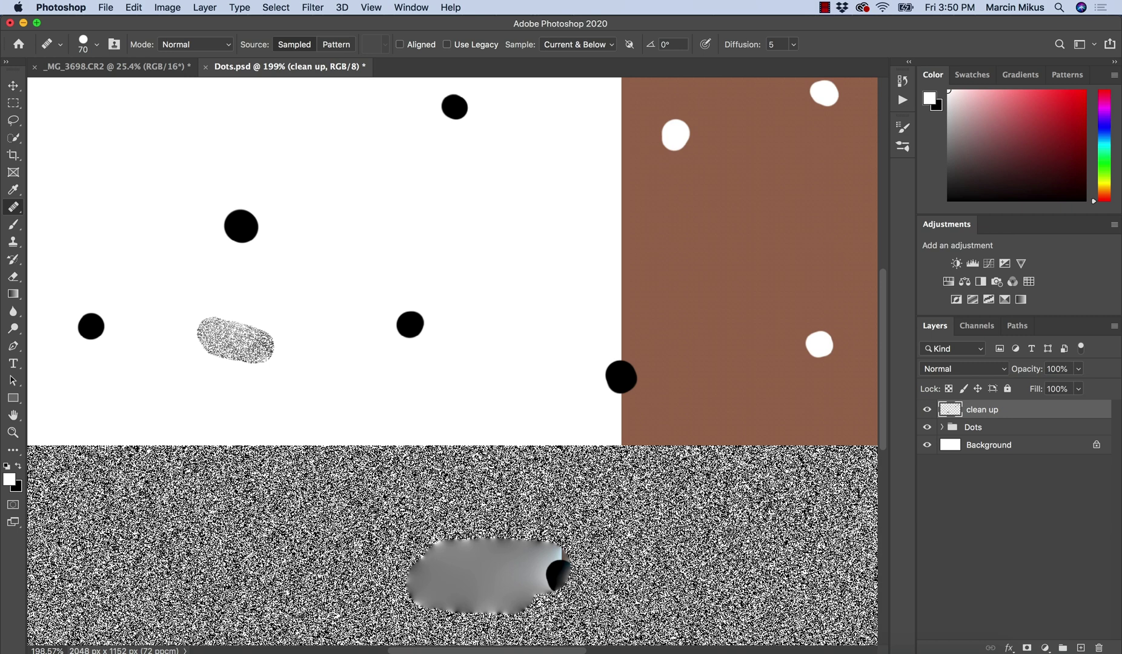
mouse_move(696, 291)
left_mouse_down()
mouse_move(744, 279)
mouse_move(707, 270)
mouse_move(739, 265)
mouse_move(697, 262)
mouse_move(711, 256)
mouse_move(743, 300)
mouse_move(687, 269)
left_mouse_up()
key("super+space")
left_click(724, 272)
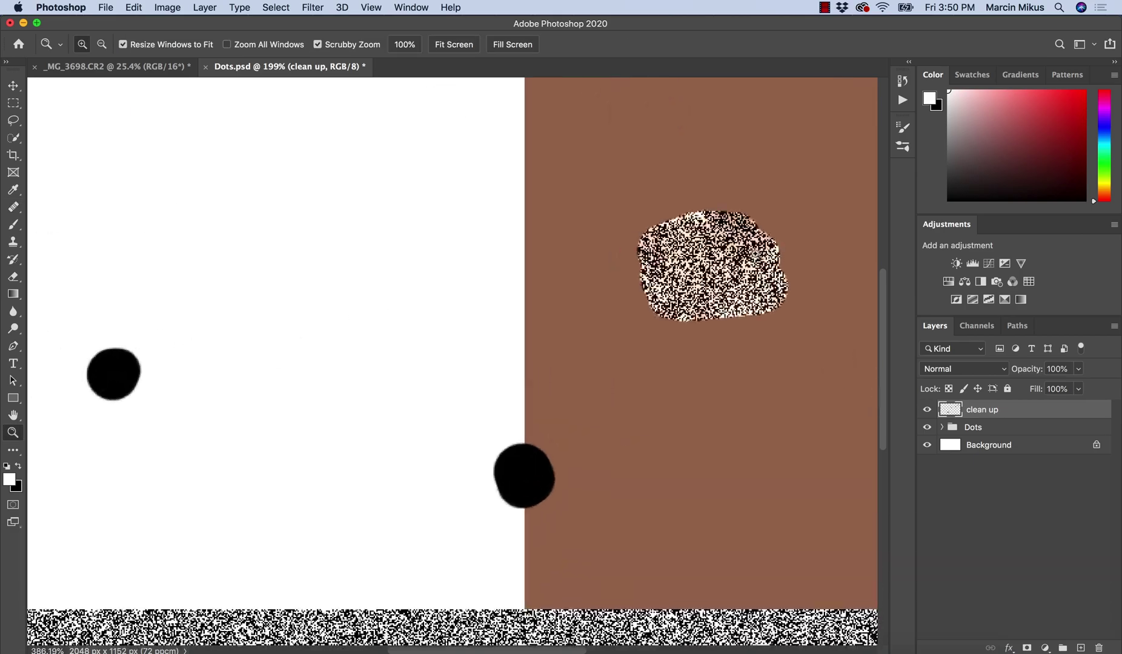
key("super+alt+space")
left_click(739, 357)
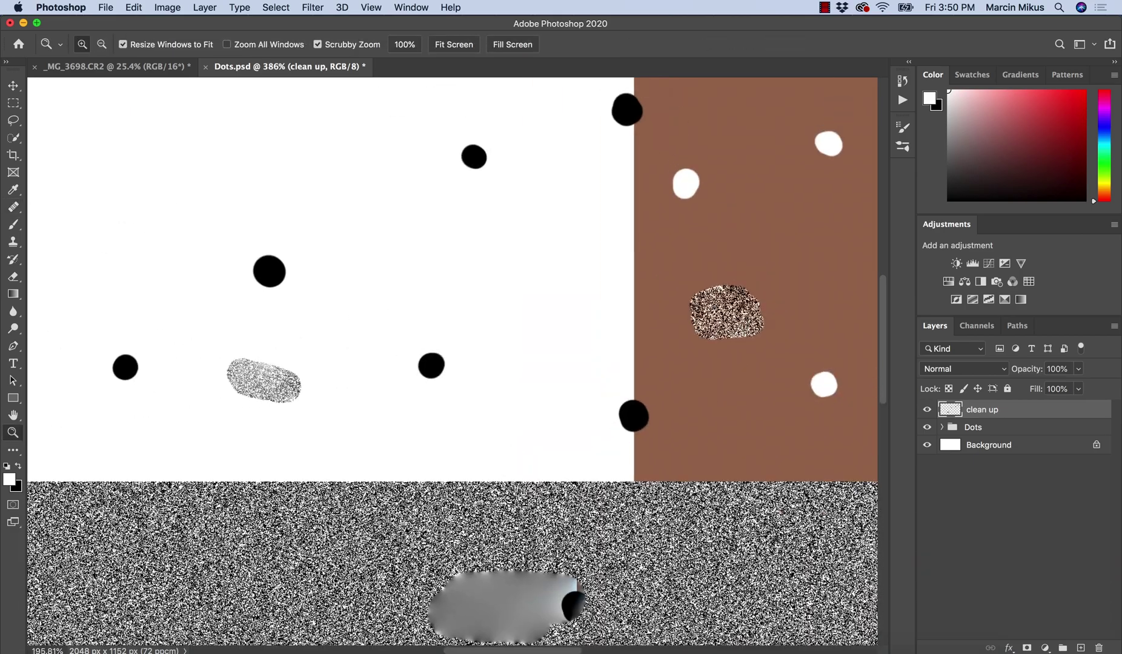
- Heal another noisy patch on the brown area and a dab in the upper-left white area
left_click_drag(751, 330, 765, 289)
key("super+alt+space")
left_click(738, 386)
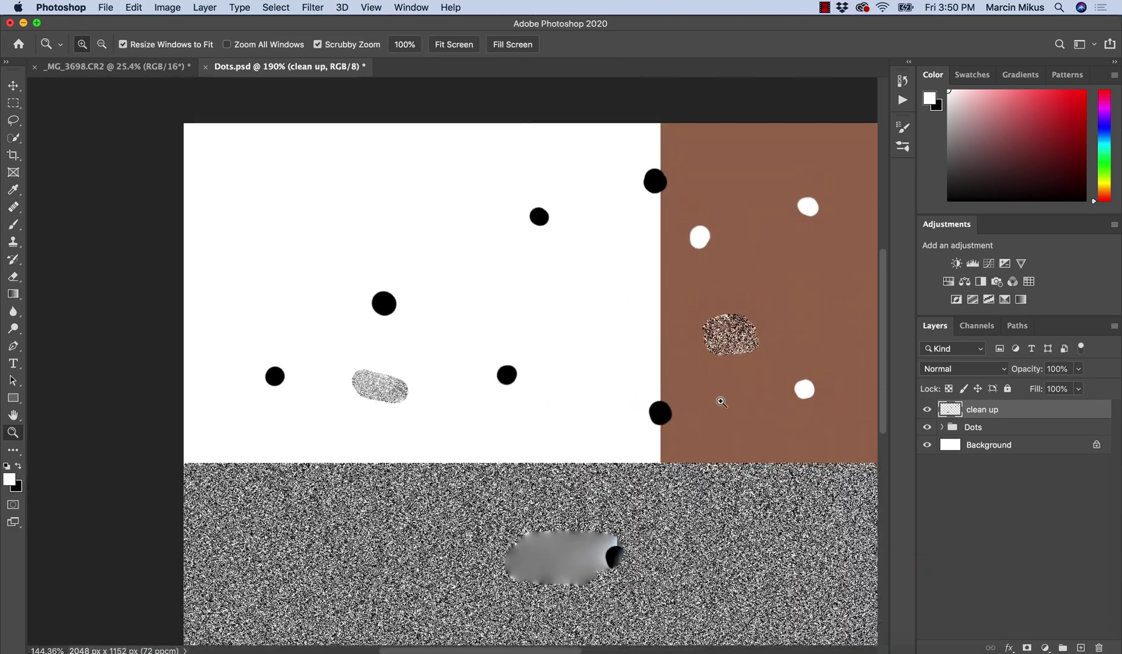
left_click(141, 257)
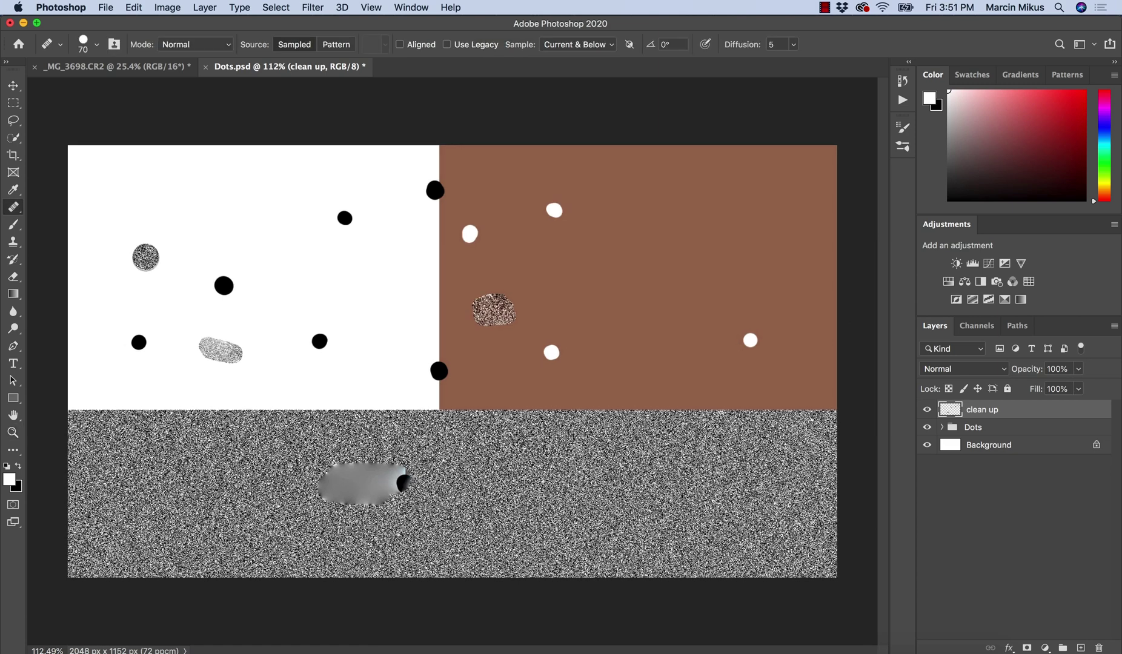
- Use the Spot Healing Brush to remove black dots on the white half and white dots on the brown half
left_click(15, 207)
left_click(72, 206)
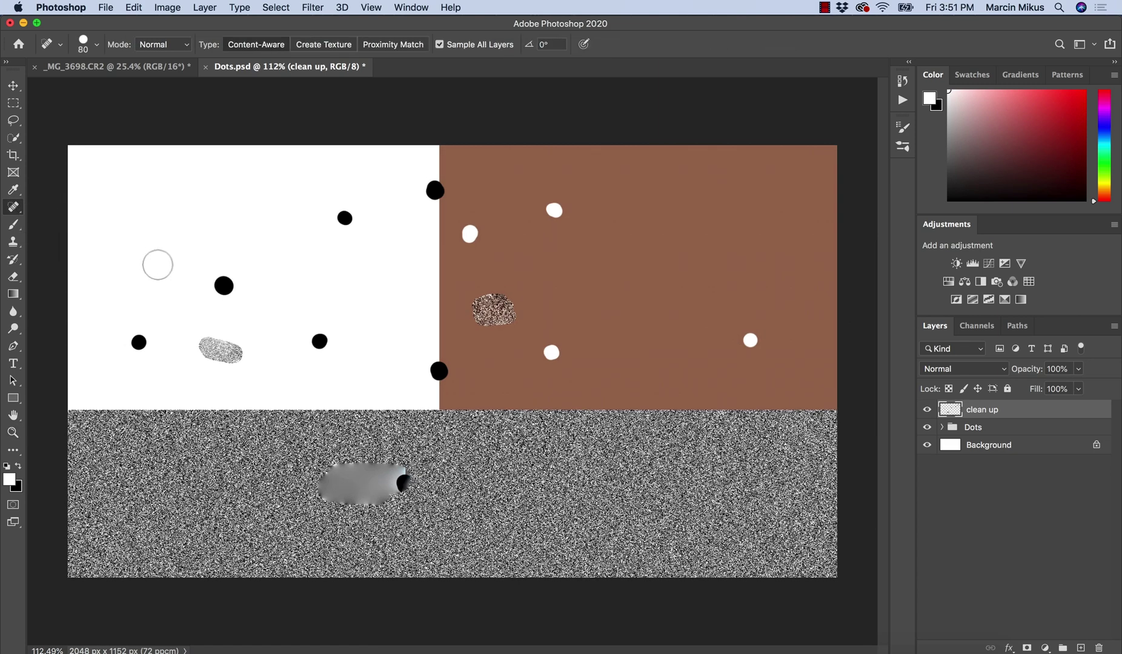
left_click(222, 284)
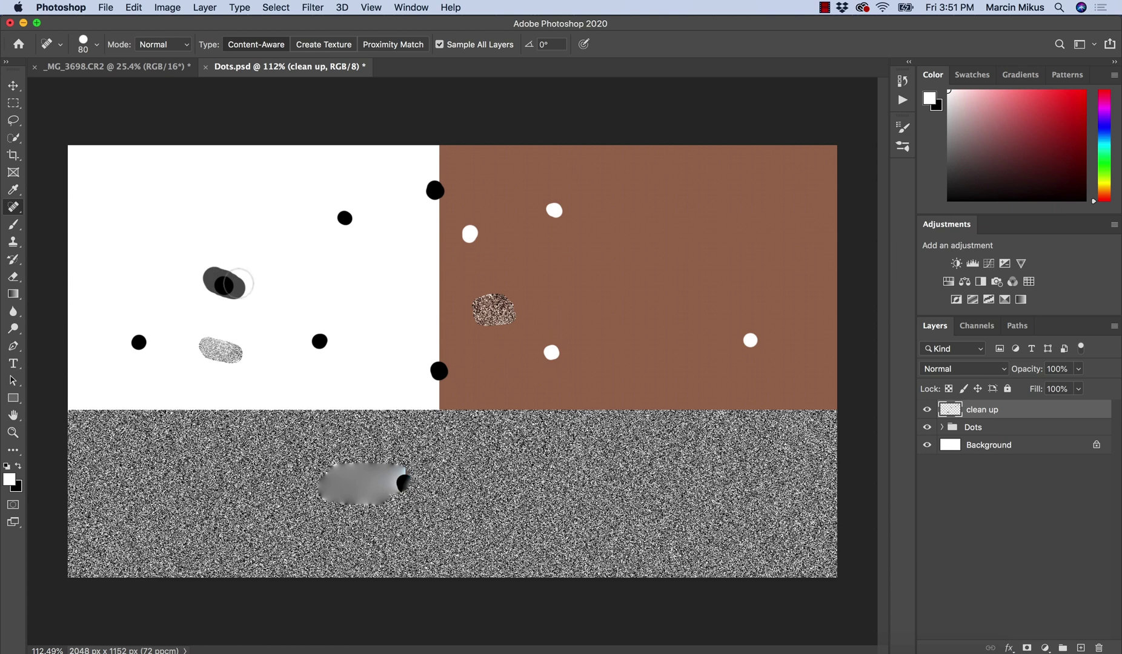
left_click(344, 217)
left_click(555, 210)
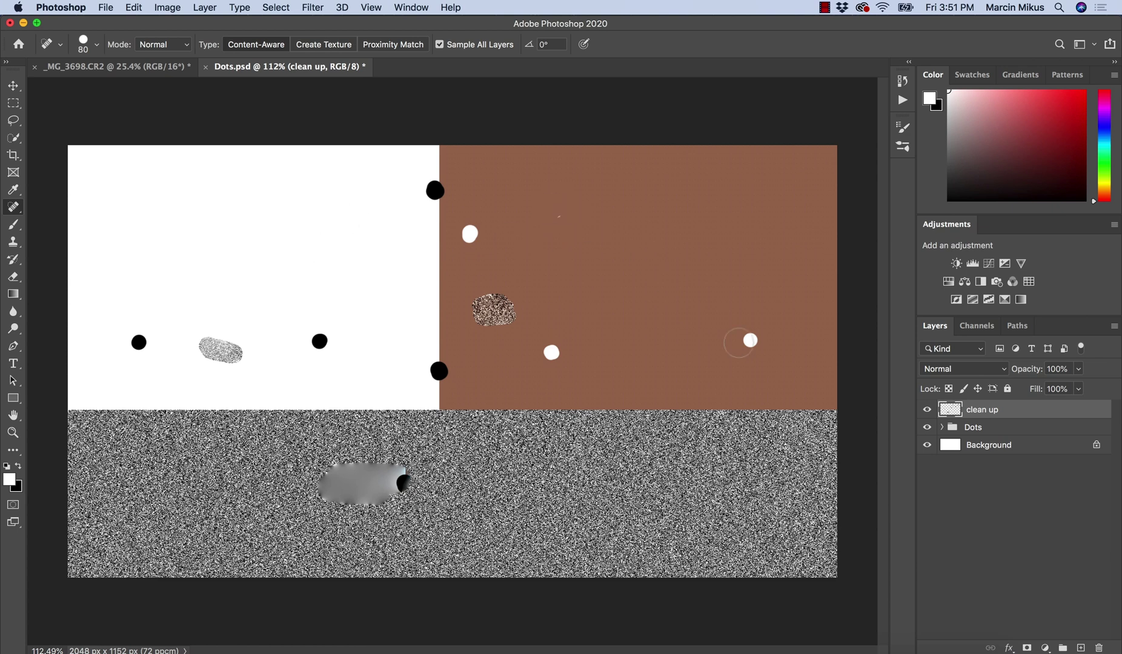
left_click(750, 340)
left_click(549, 353)
- Paint spot-healing strokes over the dark blotches across the noise strip
mouse_move(514, 476)
left_mouse_down()
mouse_move(534, 471)
mouse_move(531, 492)
left_mouse_up()
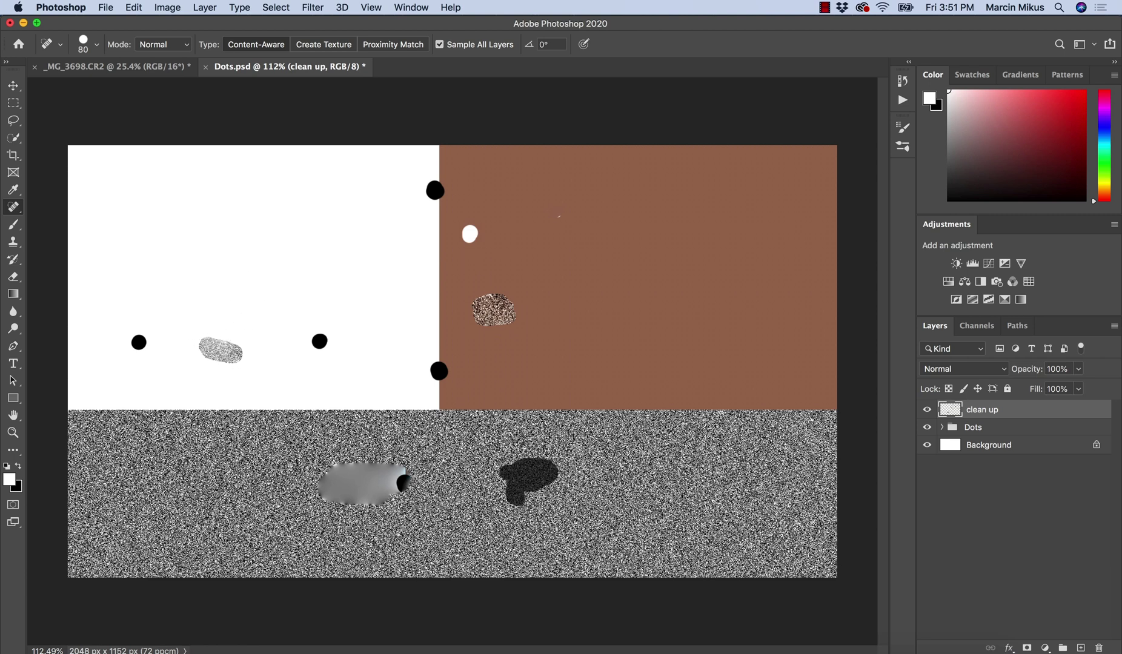
left_click_drag(611, 469, 622, 474)
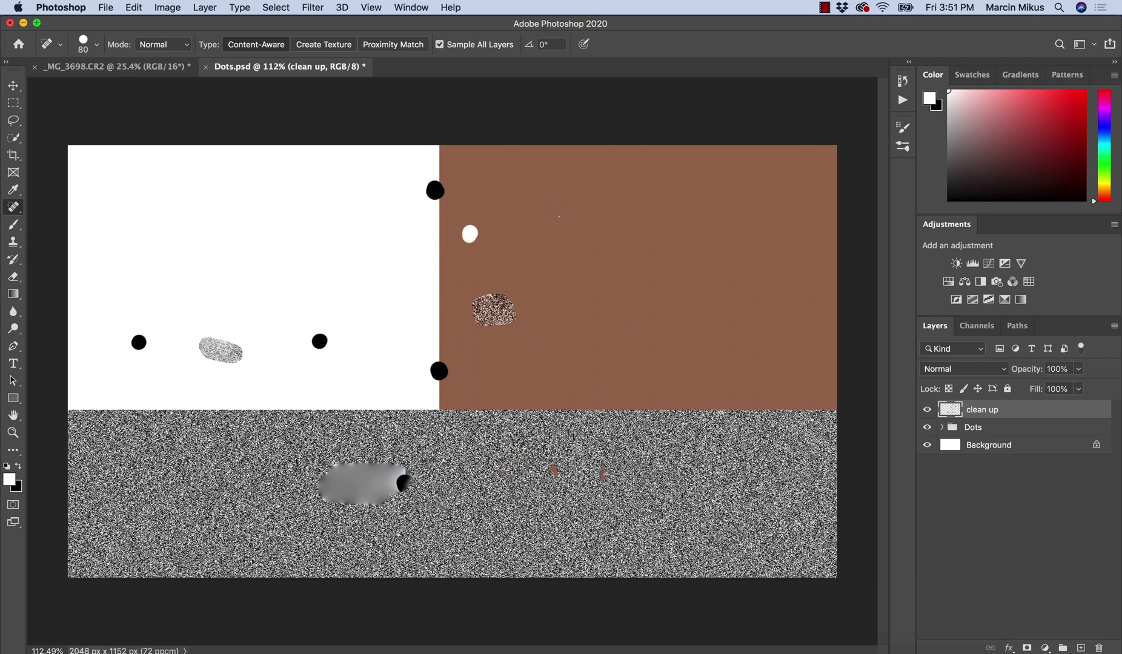
left_click_drag(209, 473, 163, 502)
left_click_drag(285, 502, 280, 500)
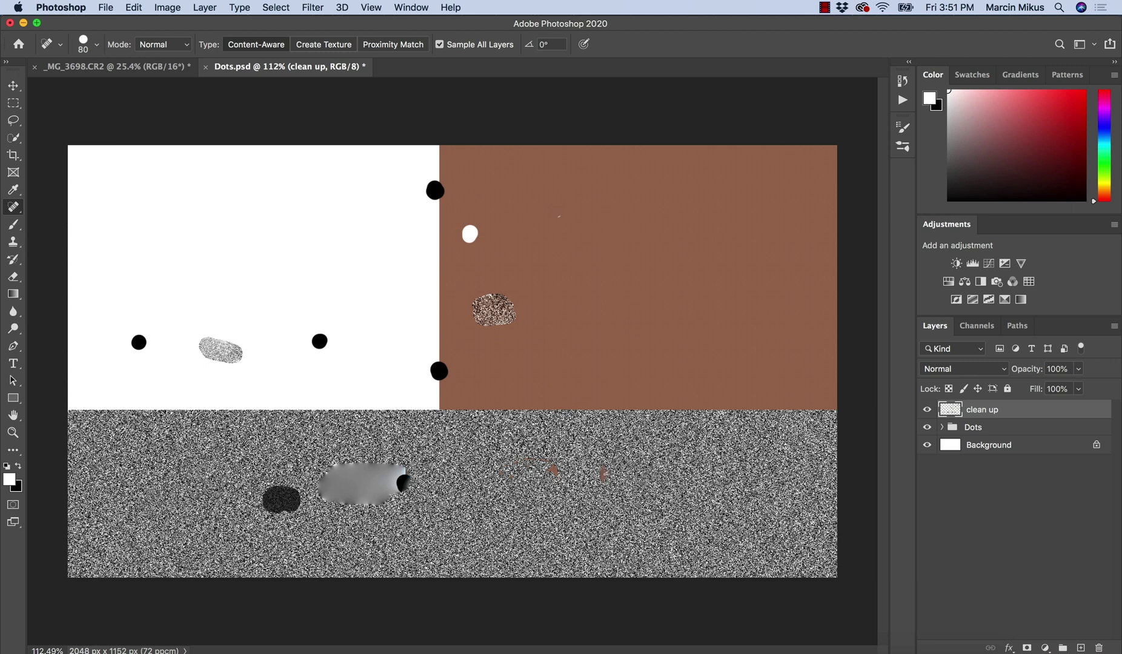
left_click_drag(577, 514, 600, 504)
left_click_drag(674, 465, 684, 469)
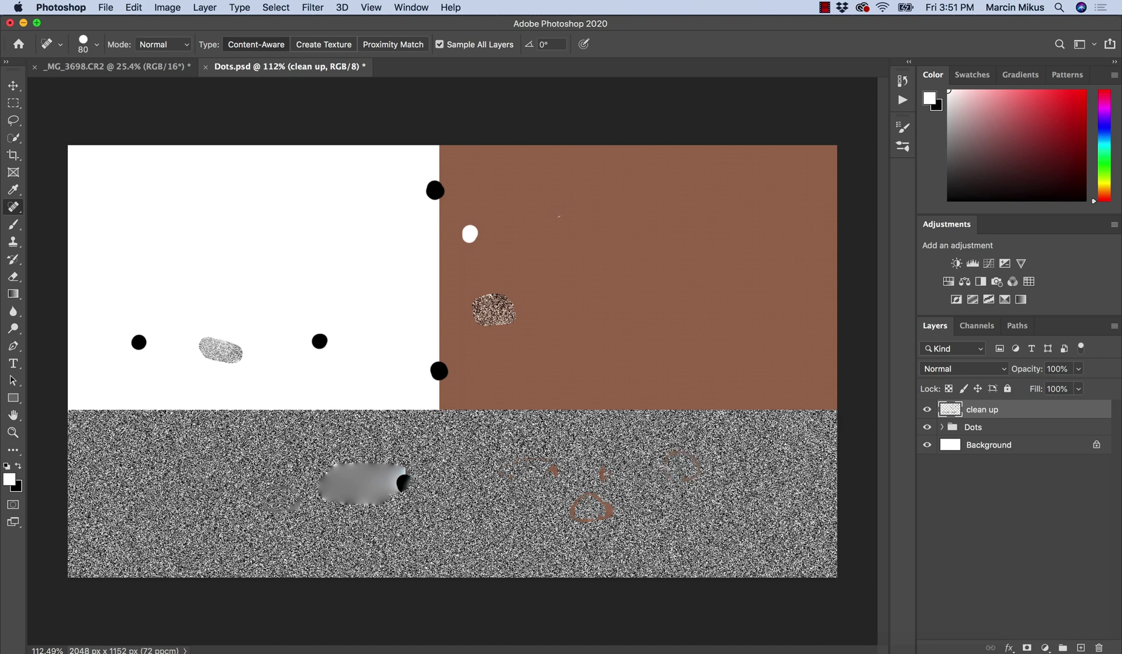
- In _MG_3698.CR2, add a new empty layer named 'clean up' above Background
left_click(146, 67)
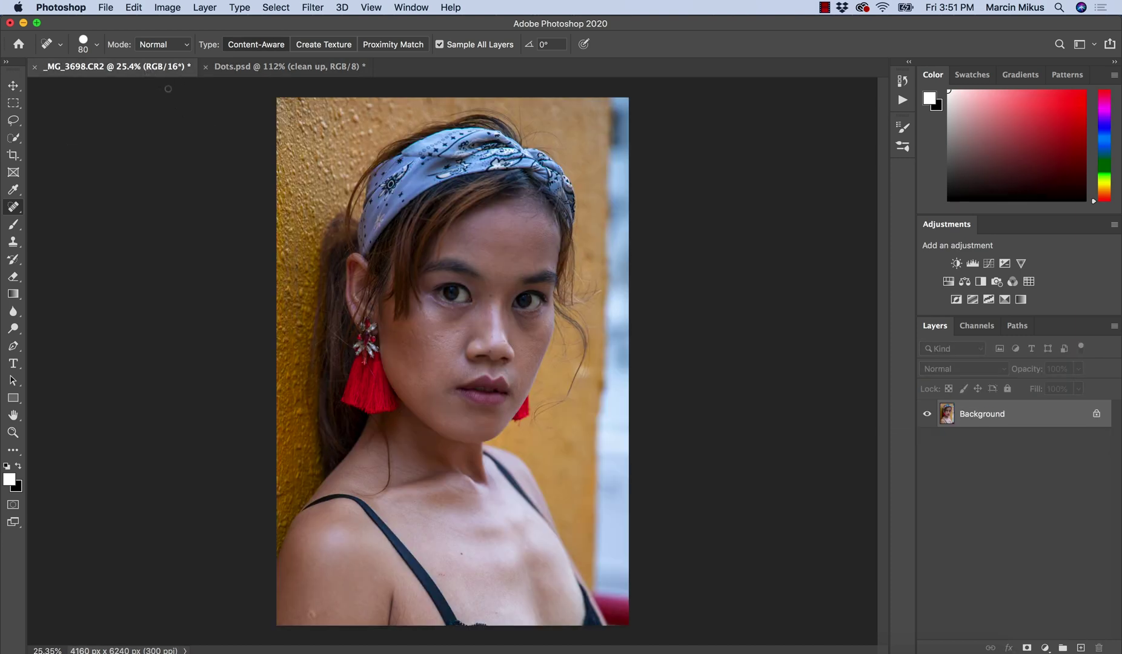
left_click(1080, 648)
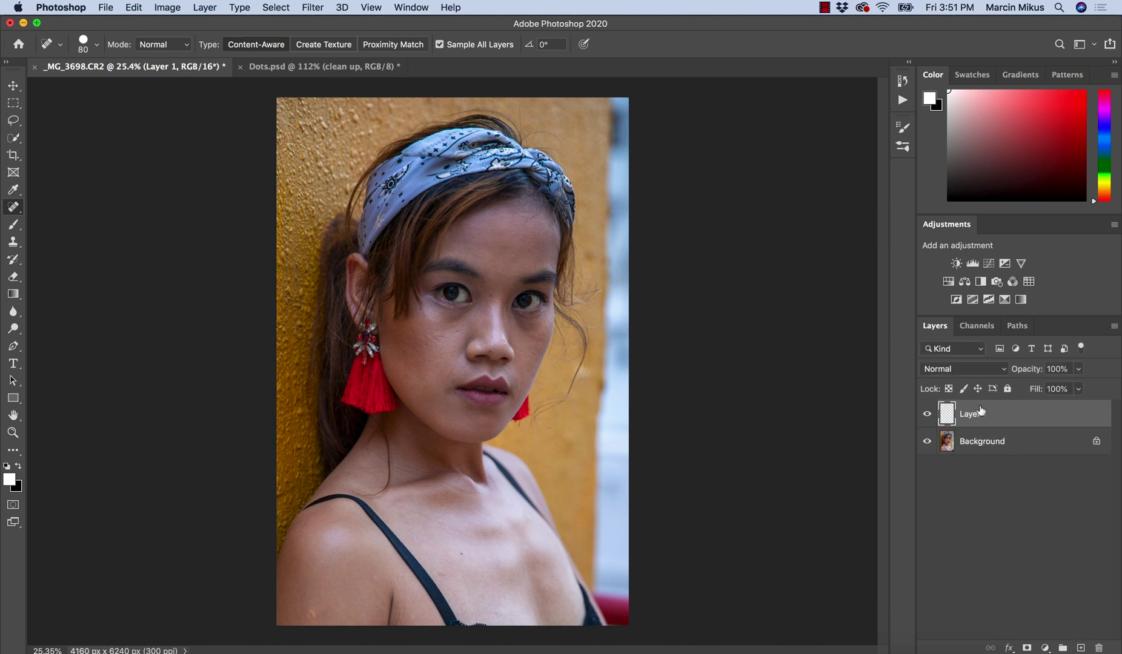
type("clean up")
key("Return")
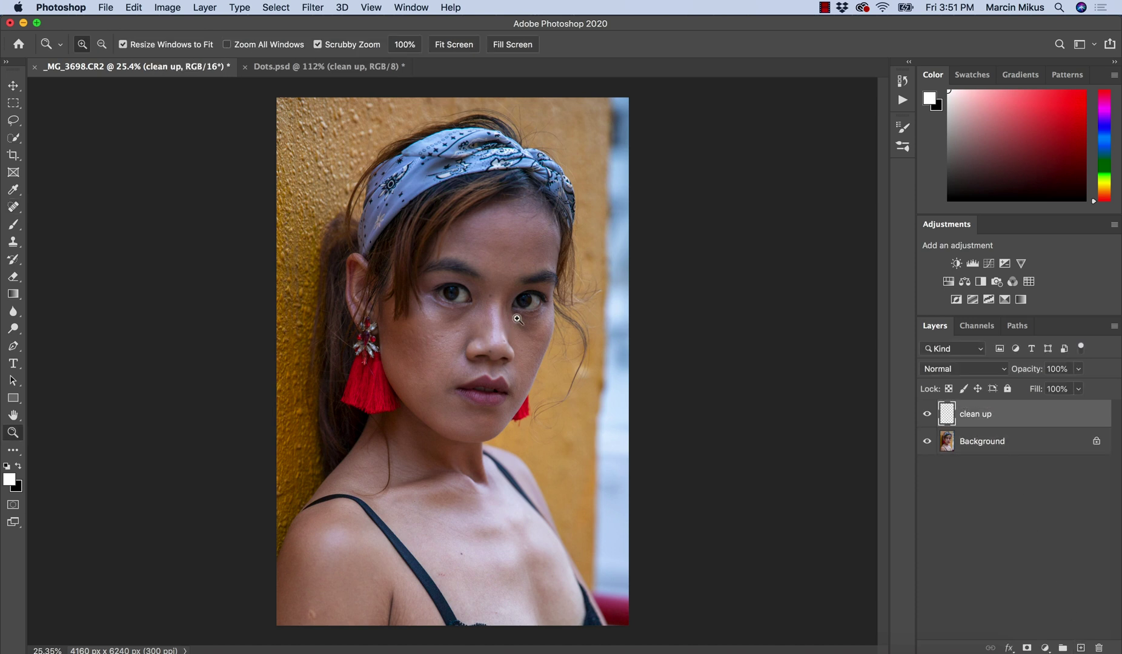
- Zoom in on the brow and spot-heal three forehead blemishes
left_click_drag(513, 257, 530, 280)
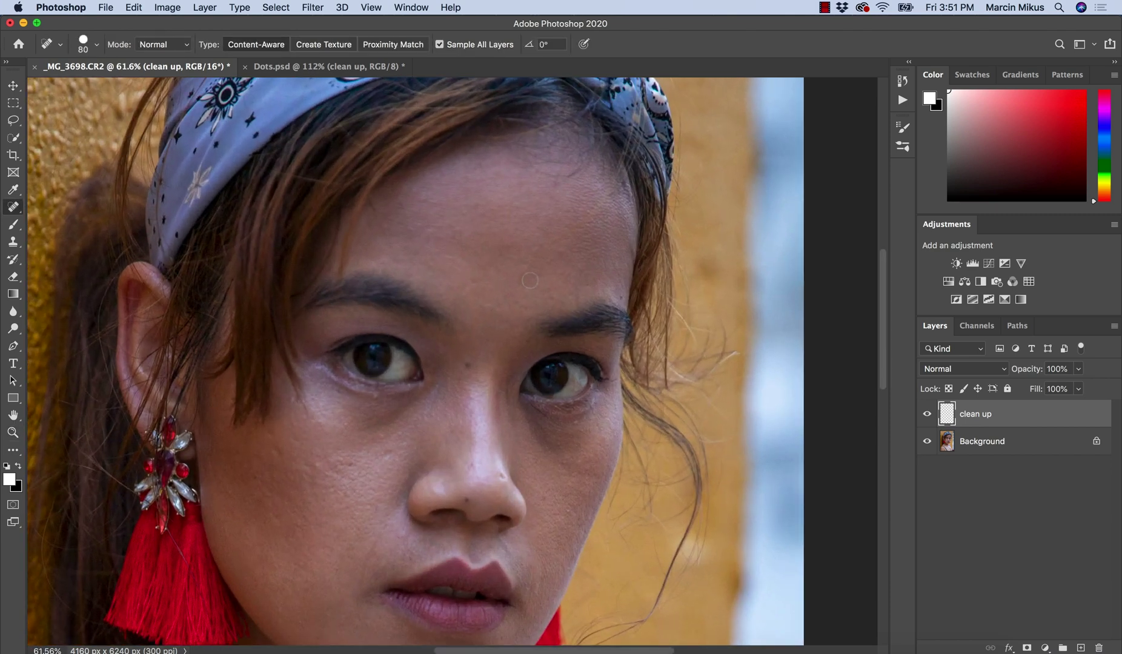
left_click(12, 207)
left_click(22, 208)
left_click_drag(467, 295, 485, 294)
left_click(485, 310)
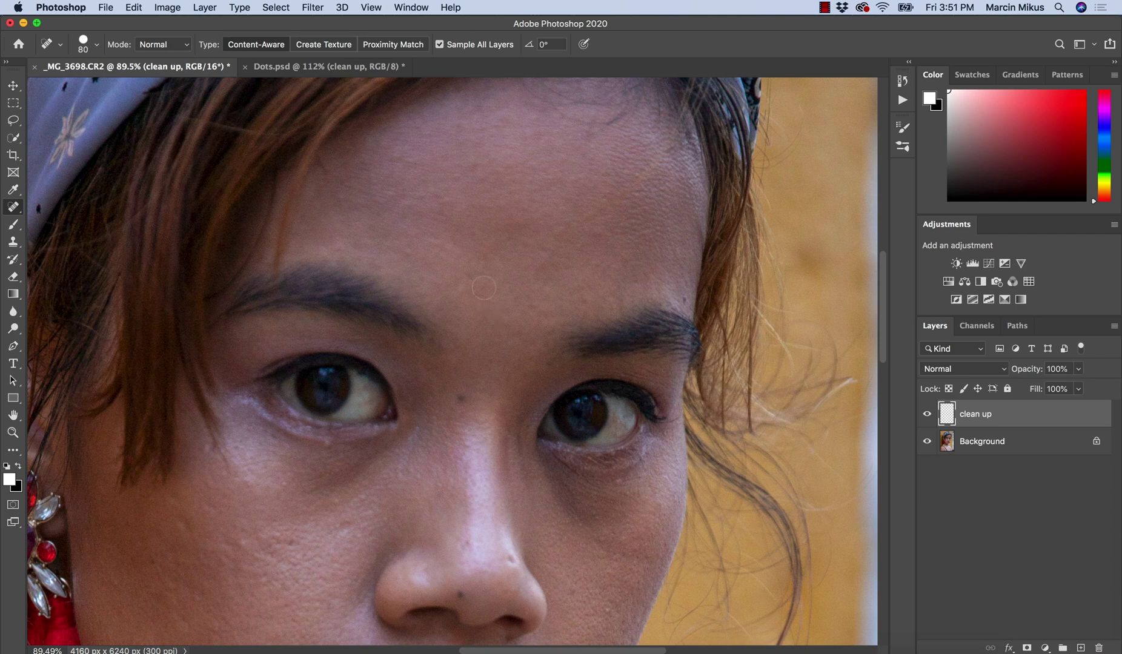
left_click(497, 266)
left_click(454, 249)
- Switch to the Healing Brush Tool and shrink the brush to size 60
right_click(14, 206)
left_click(67, 219)
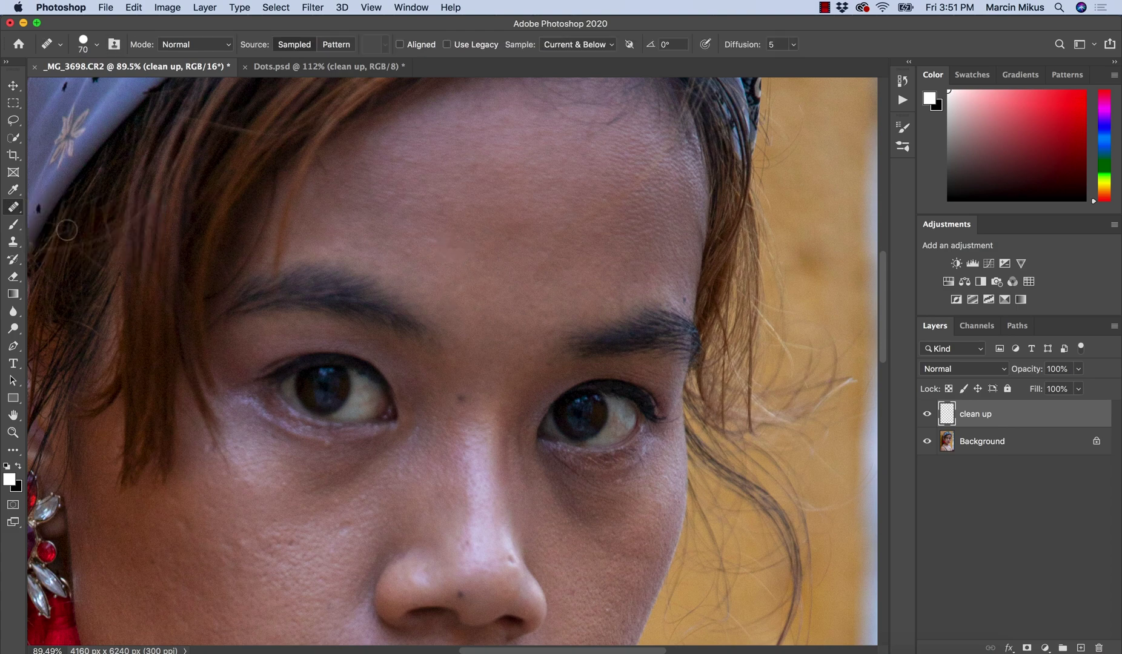
left_click_drag(462, 477, 442, 386)
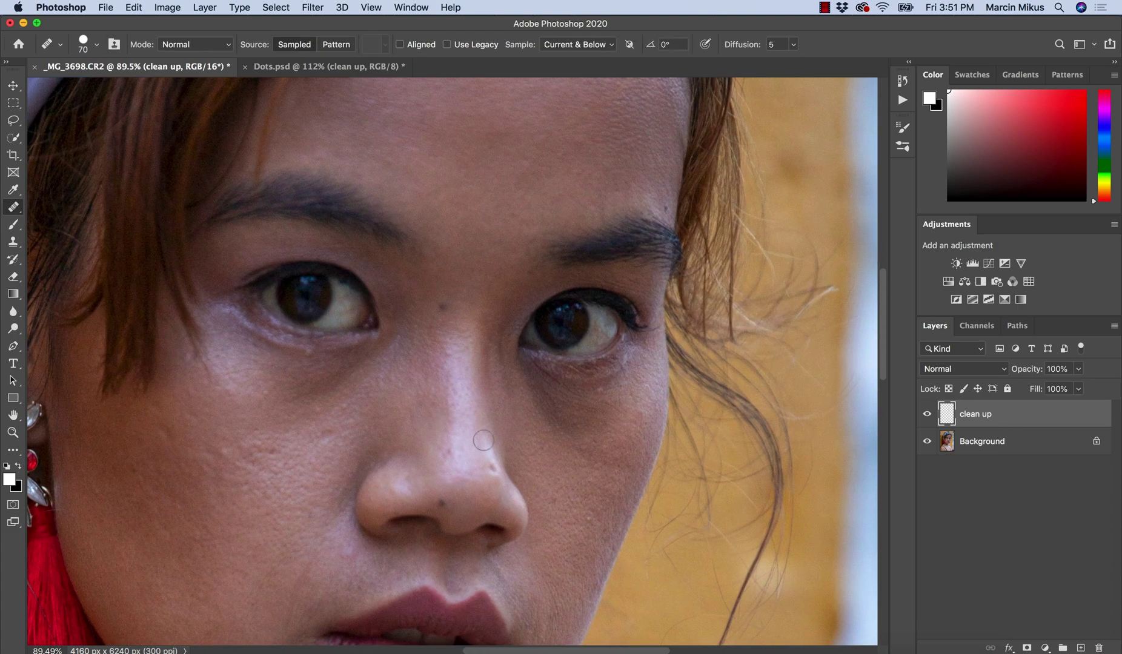
key("bracketleft")
- Scroll the view around the portrait's face
scroll(476, 413, "down", 4)
scroll(476, 414, "left", 3)
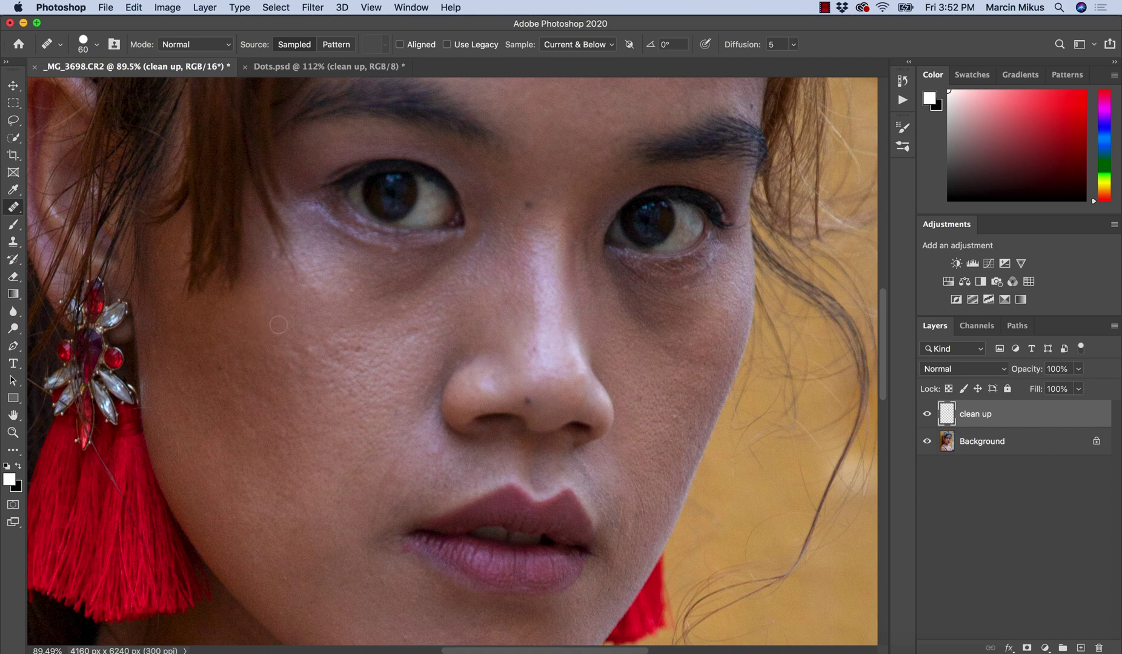
scroll(277, 357, "down", 3)
scroll(277, 358, "left", 2)
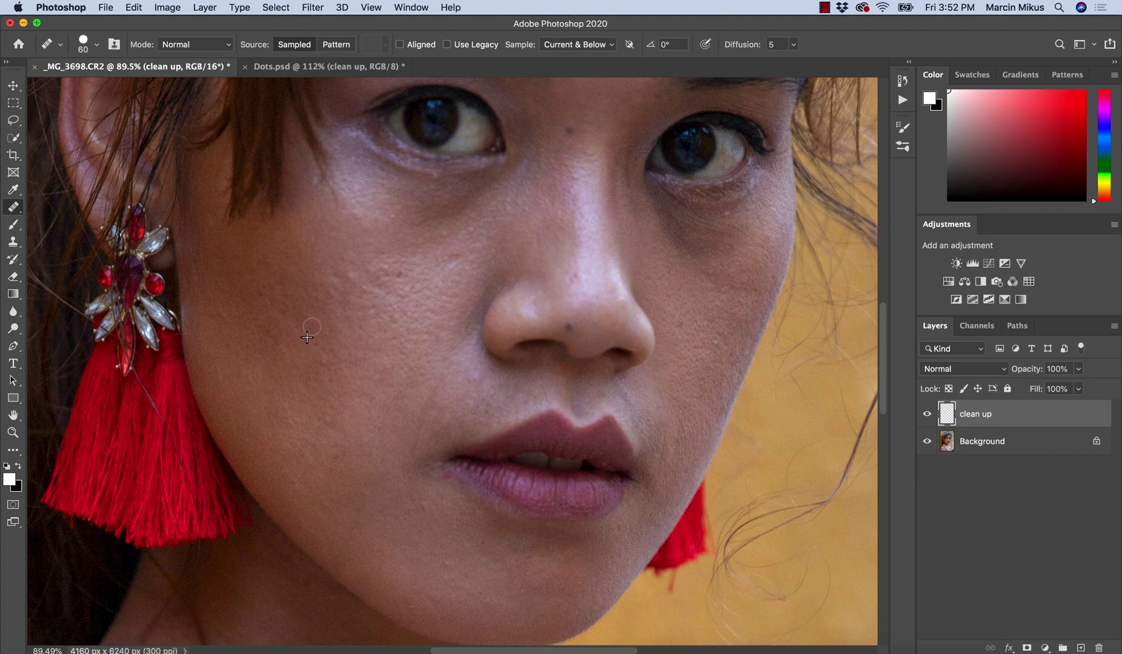
scroll(358, 299, "up", 10)
scroll(358, 298, "left", 2)
scroll(418, 250, "up", 3)
scroll(417, 251, "right", 2)
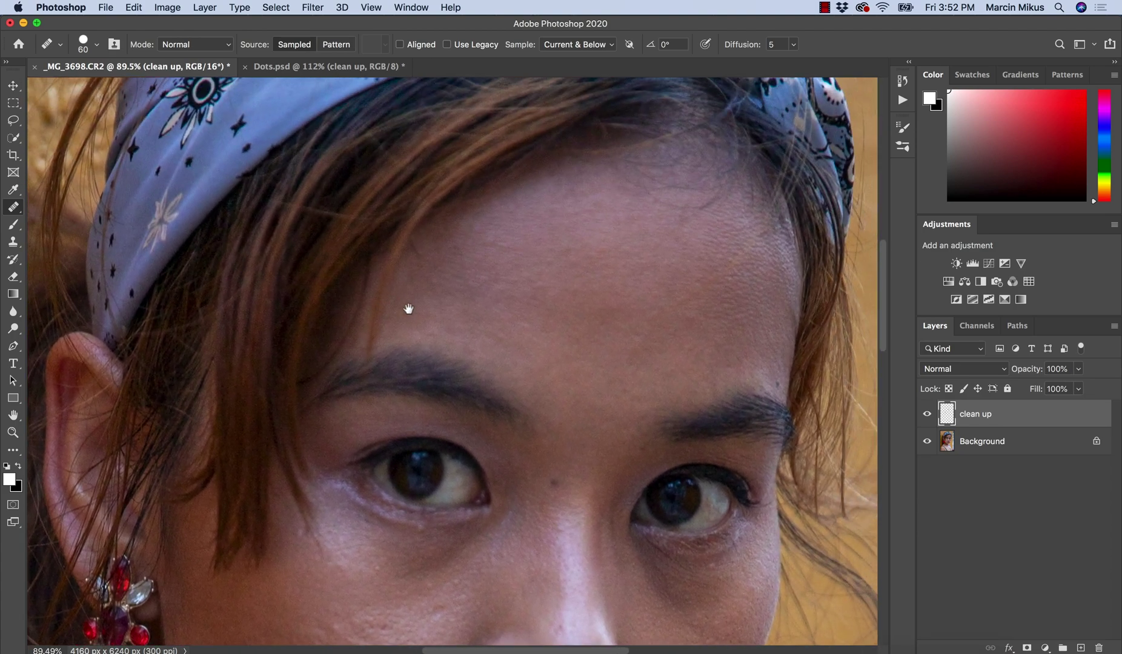
scroll(406, 308, "up", 3)
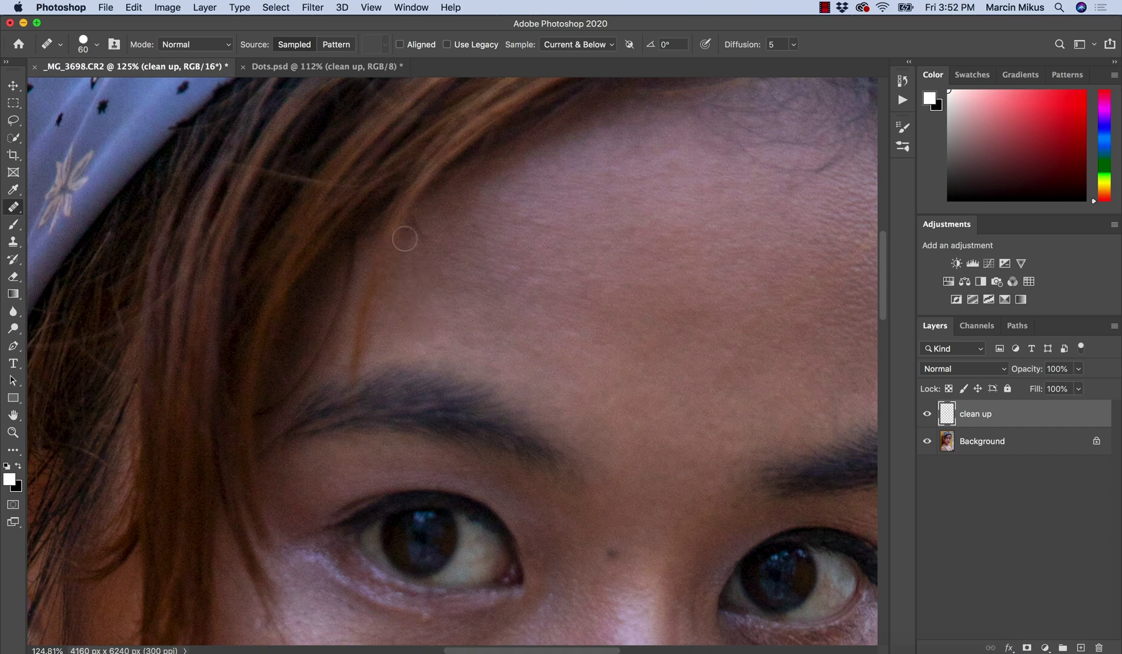
- Zoom out to the face, recentre it, then zoom in close on the earring
key("z")
scroll(412, 303, "down", 4)
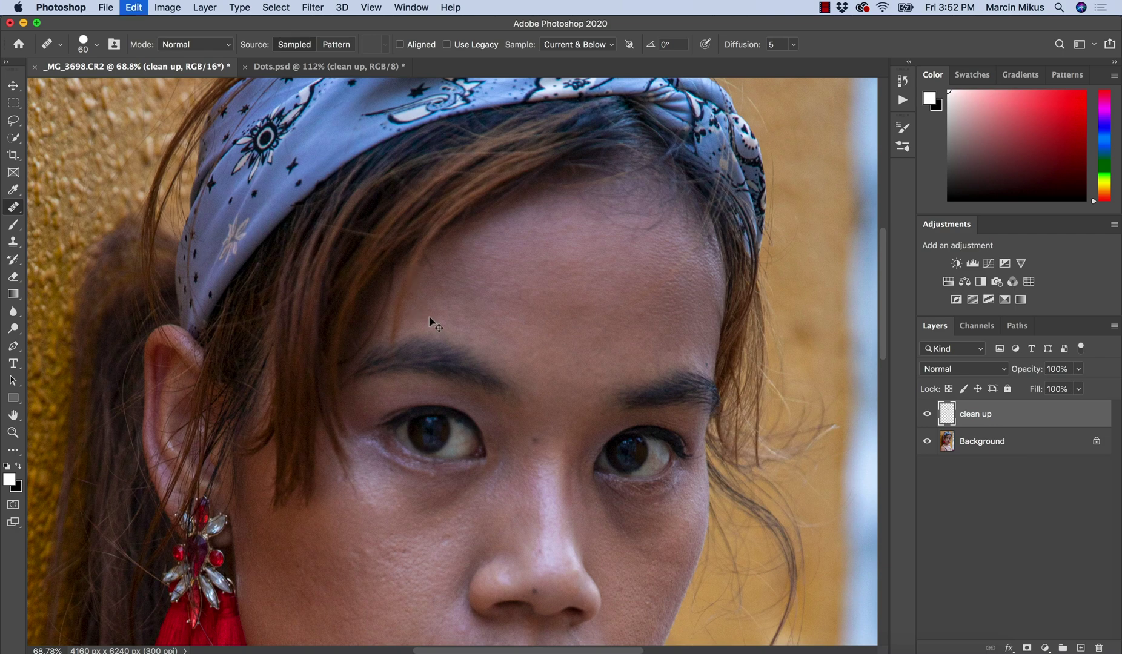
key("z")
scroll(366, 355, "down", 3)
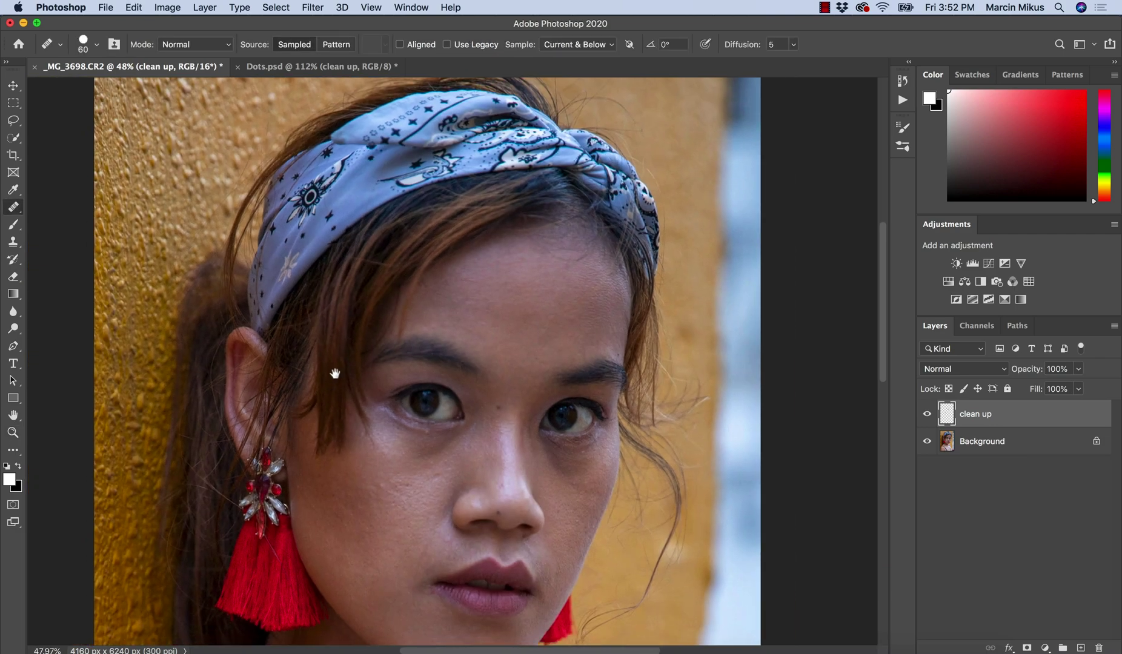
left_click_drag(333, 373, 415, 284)
scroll(394, 303, "down", 5)
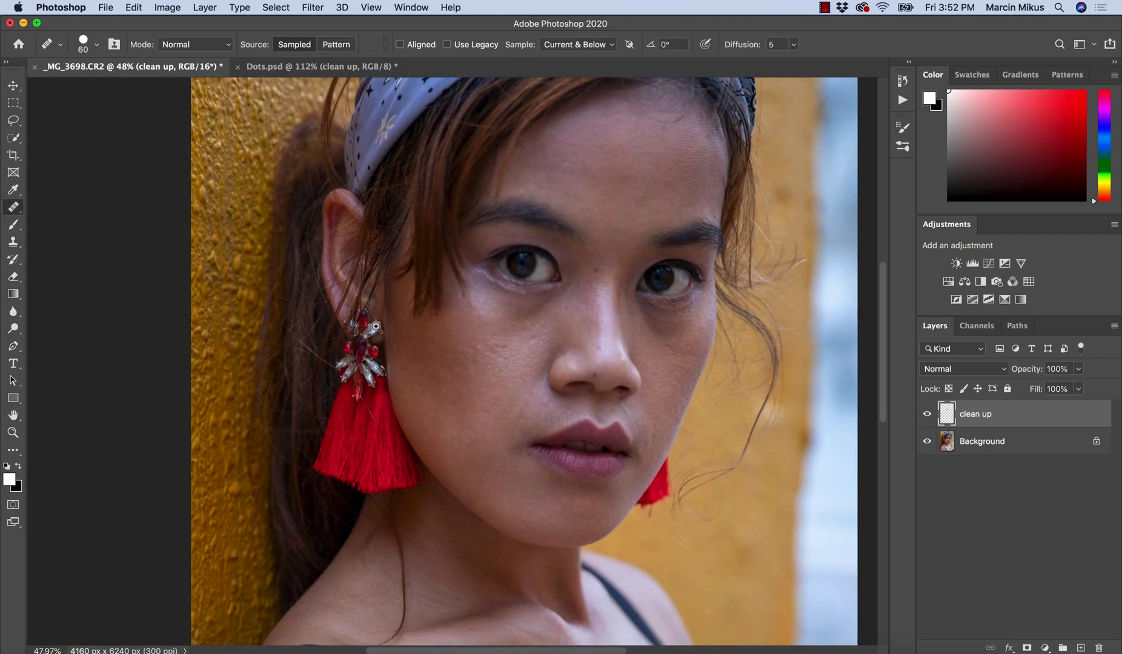
key("z")
scroll(358, 368, "up", 8)
- Sample clean skin beside the earring and heal away the stray hairs
key("j")
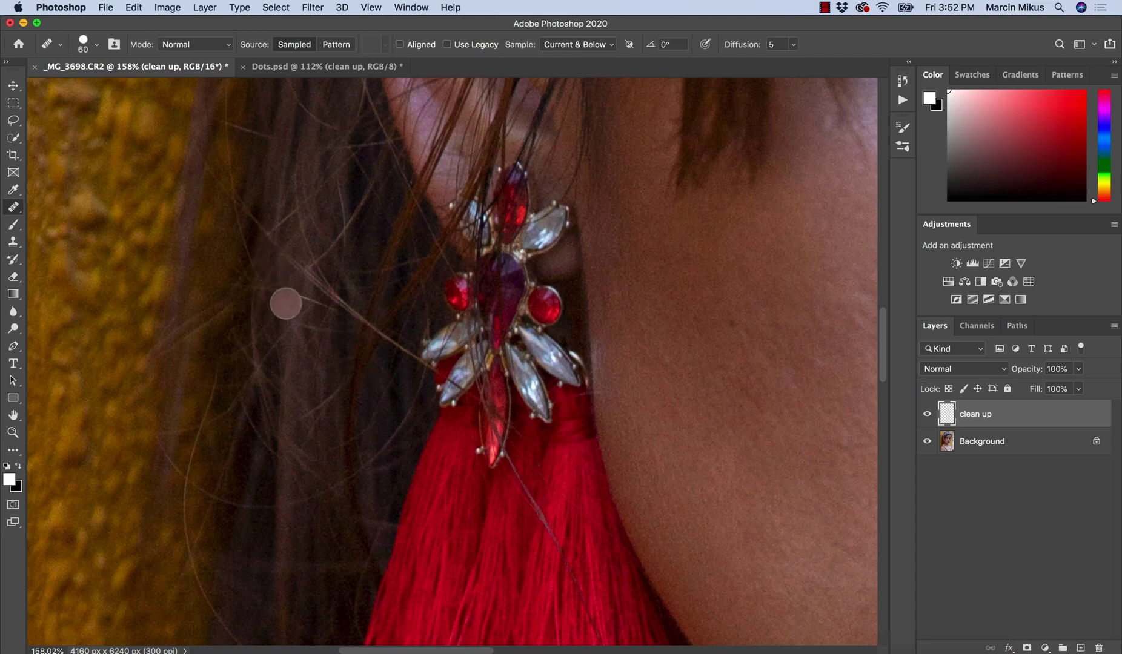
left_click(263, 261, "alt")
left_click_drag(271, 240, 369, 320)
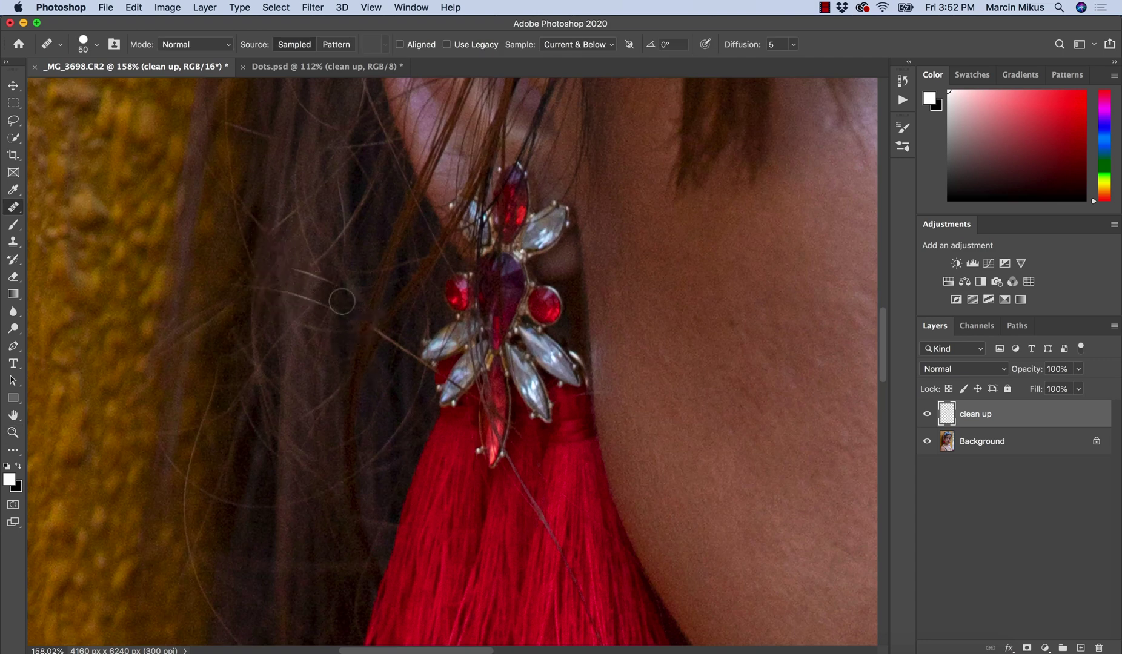
left_click(284, 280, "alt")
left_click_drag(286, 253, 330, 288)
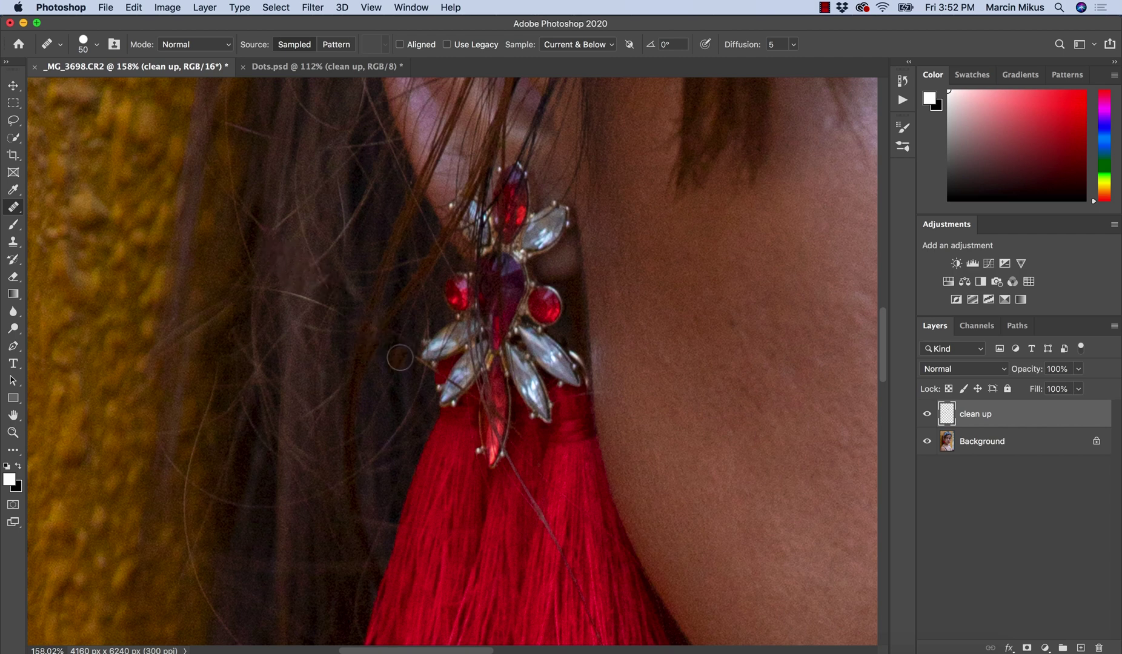
- Zoom out to view the whole portrait
key("z")
left_click_drag(400, 358, 348, 381)
left_click_drag(406, 410, 401, 414)
key("j")
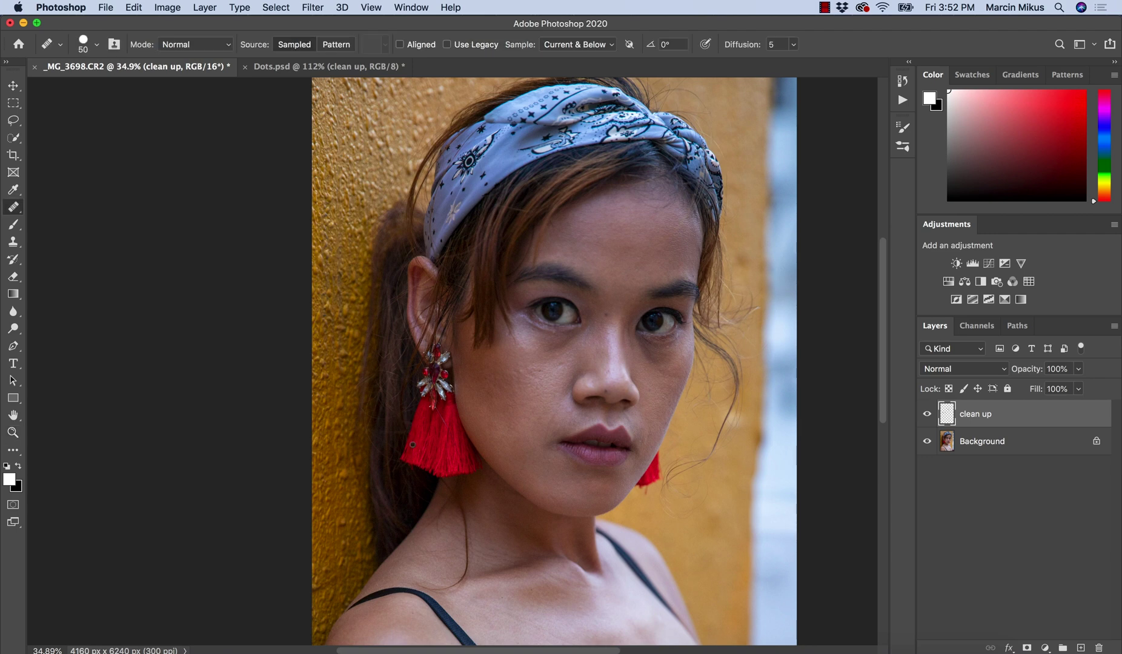
key("z")
mouse_move(476, 401)
left_mouse_down()
mouse_move(443, 397)
mouse_move(494, 416)
left_mouse_up()
key("z")
key("j")
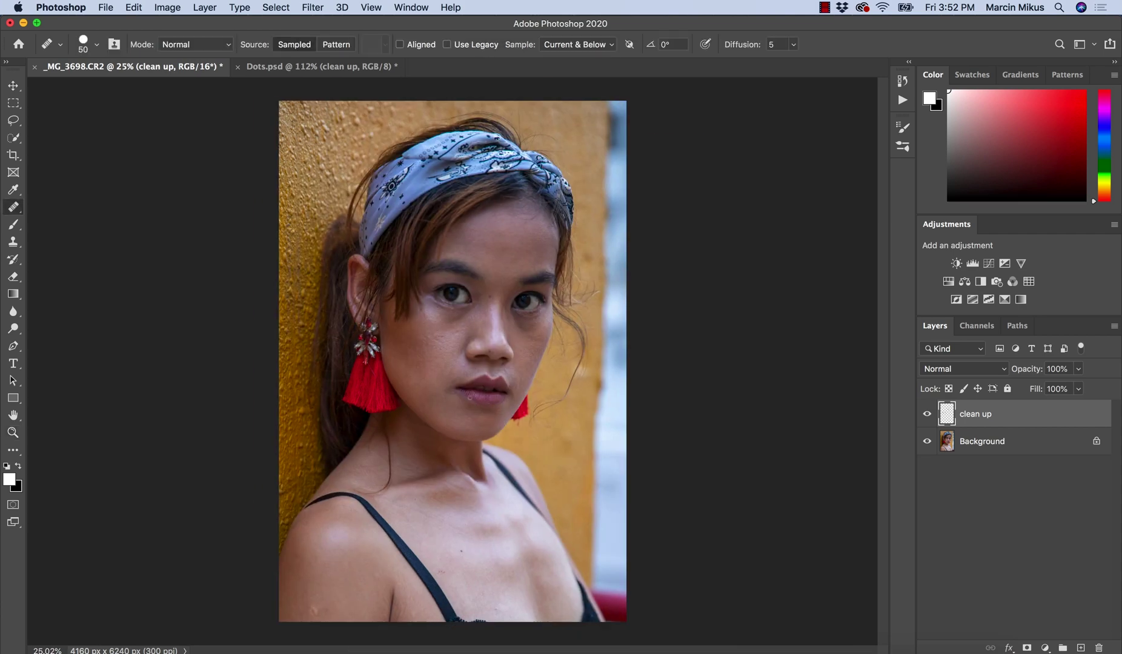
- Zoom in on the shoulder, enlarge the brush to 200, and heal the dark spot and bump
key("z")
left_click_drag(305, 621, 328, 619)
key("j")
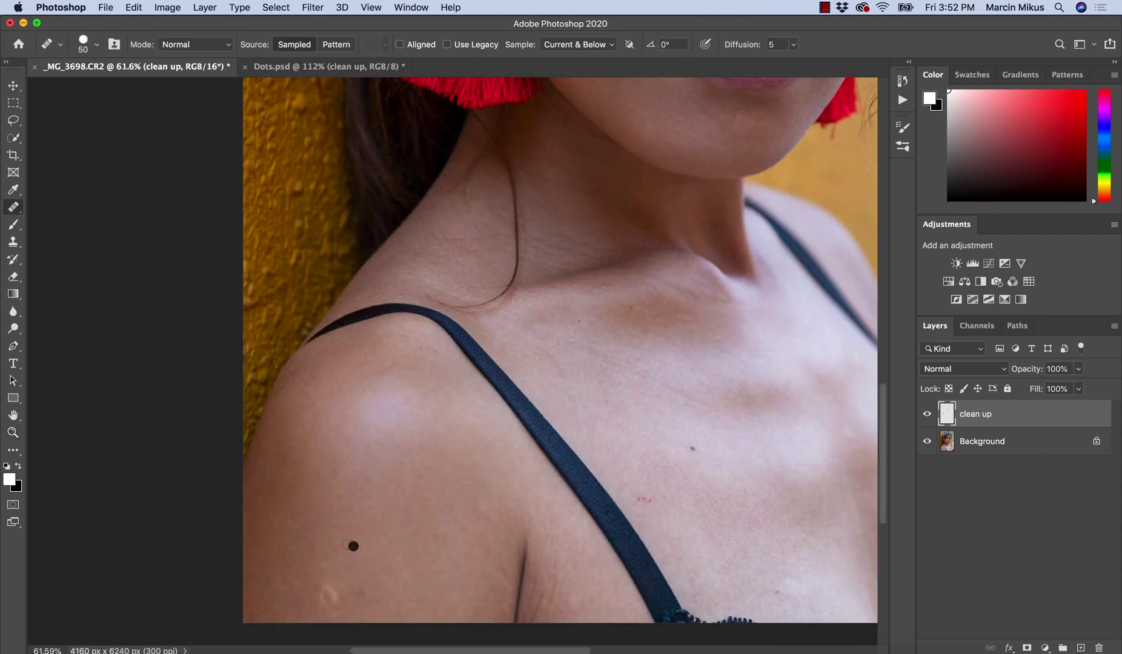
key("bracketright")
key("bracketright")
key("bracketright")
key("bracketright")
key("bracketright")
key("bracketright")
key("bracketright")
mouse_move(350, 538)
left_mouse_down()
mouse_move(339, 533)
mouse_move(340, 547)
left_mouse_up()
left_click(328, 597)
- Sample clean chest skin and heal the red marks on the chest
left_click(683, 510, "alt")
left_click(647, 498)
left_click(590, 380, "alt")
- Scrubby-zoom out until the entire retouched portrait fits the window
key("z")
left_click_drag(625, 404, 588, 405)
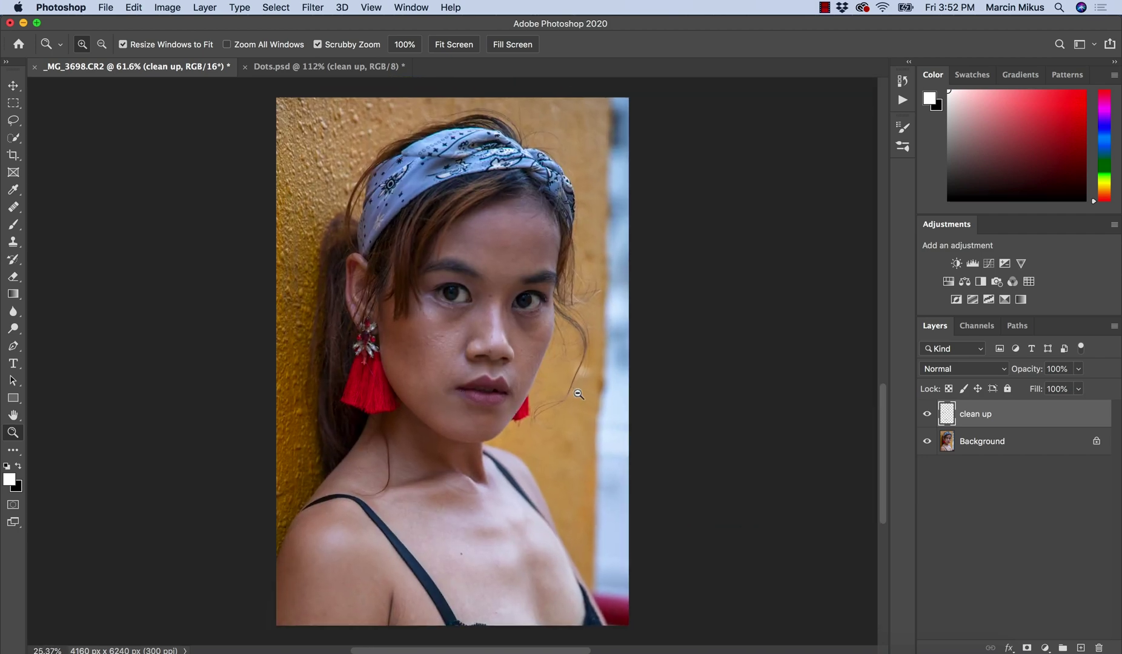